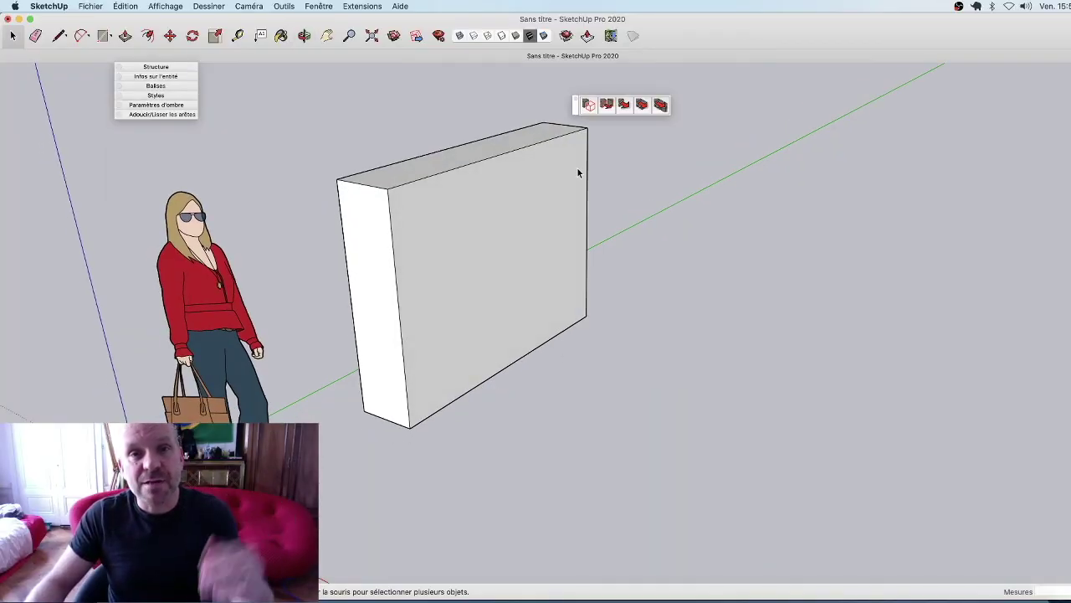
Insert a two-door cabinet in the wall corner followed by two single-door cabinets.
click(591, 107)
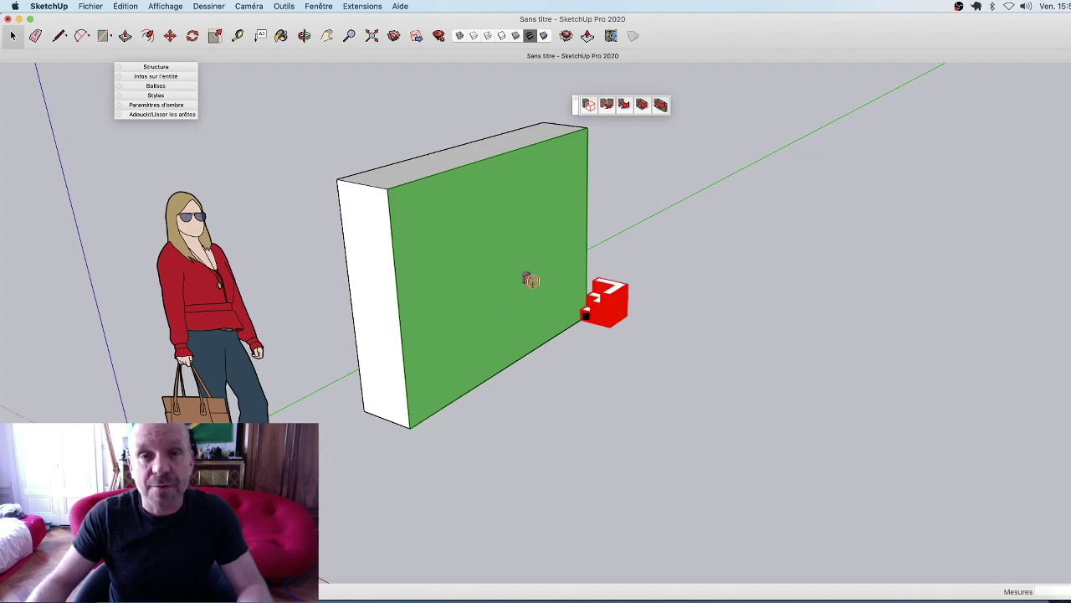
click(510, 291)
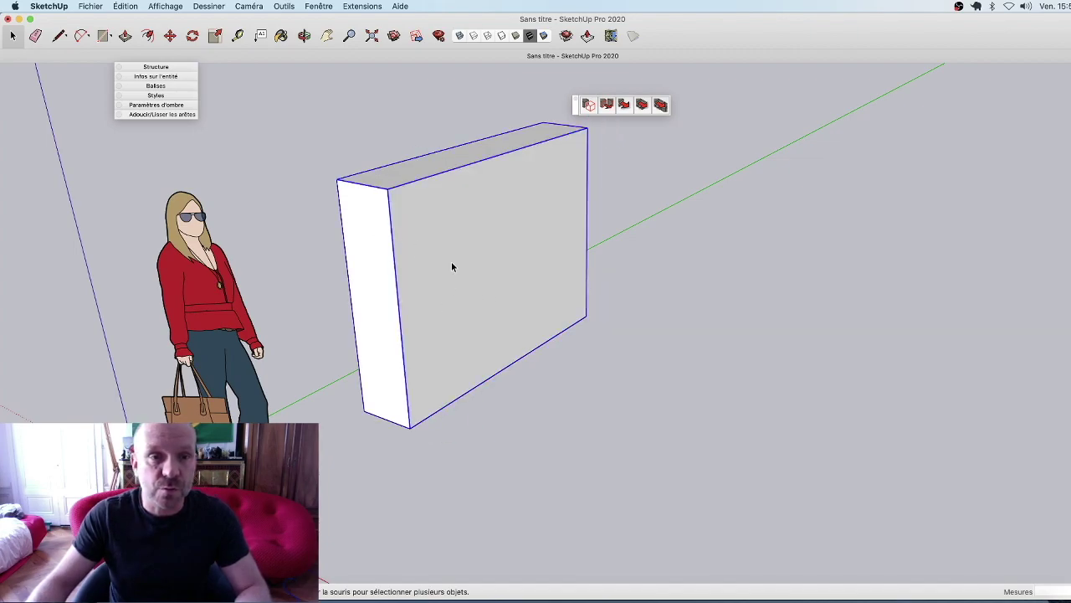
click(591, 106)
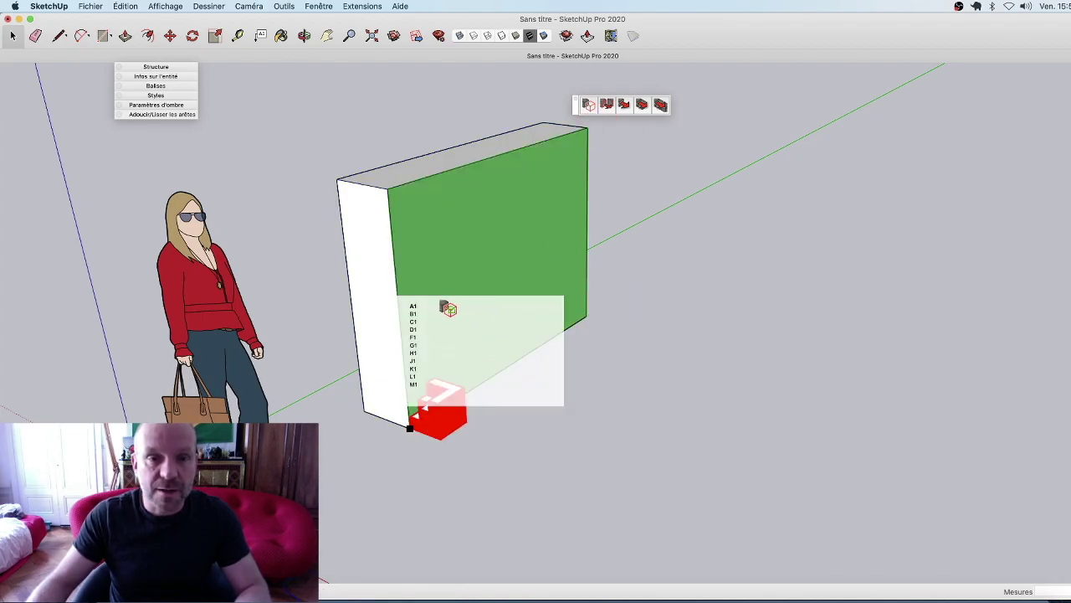
click(409, 428)
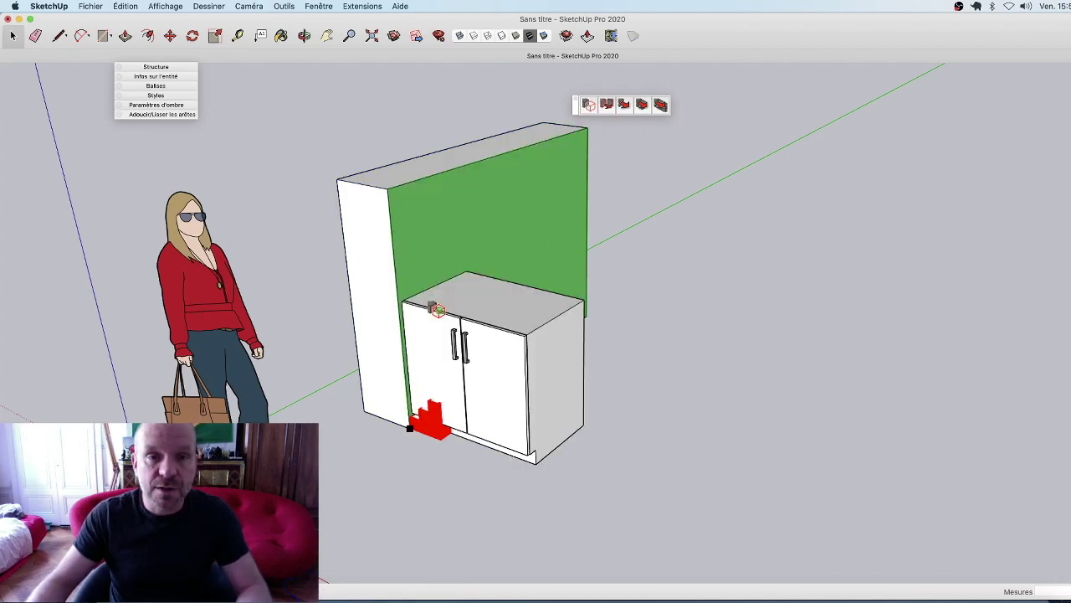
click(525, 471)
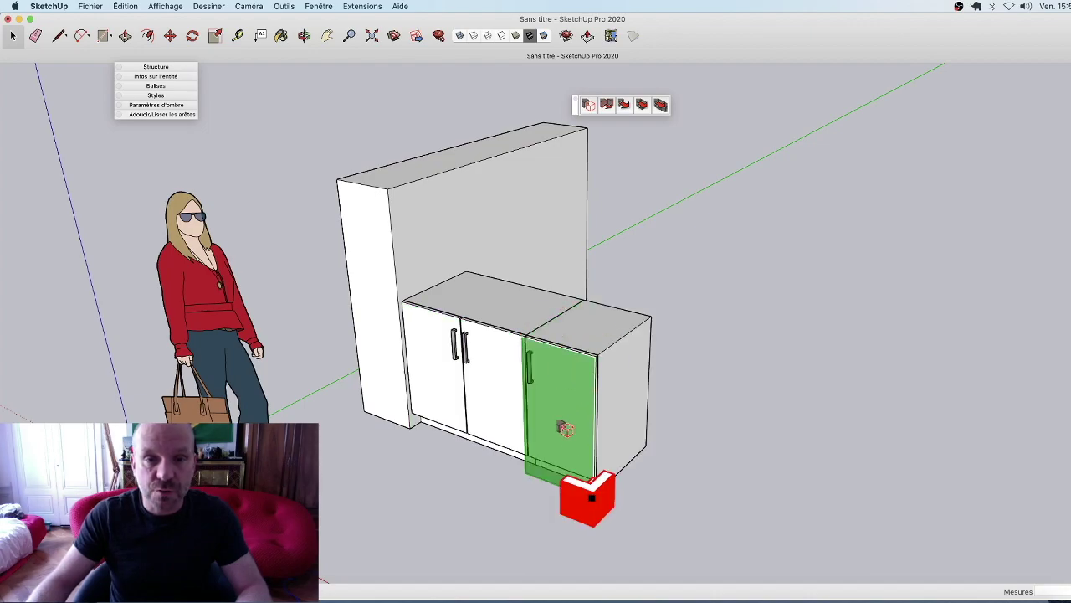
click(626, 394)
middle_drag(626, 394, 562, 436)
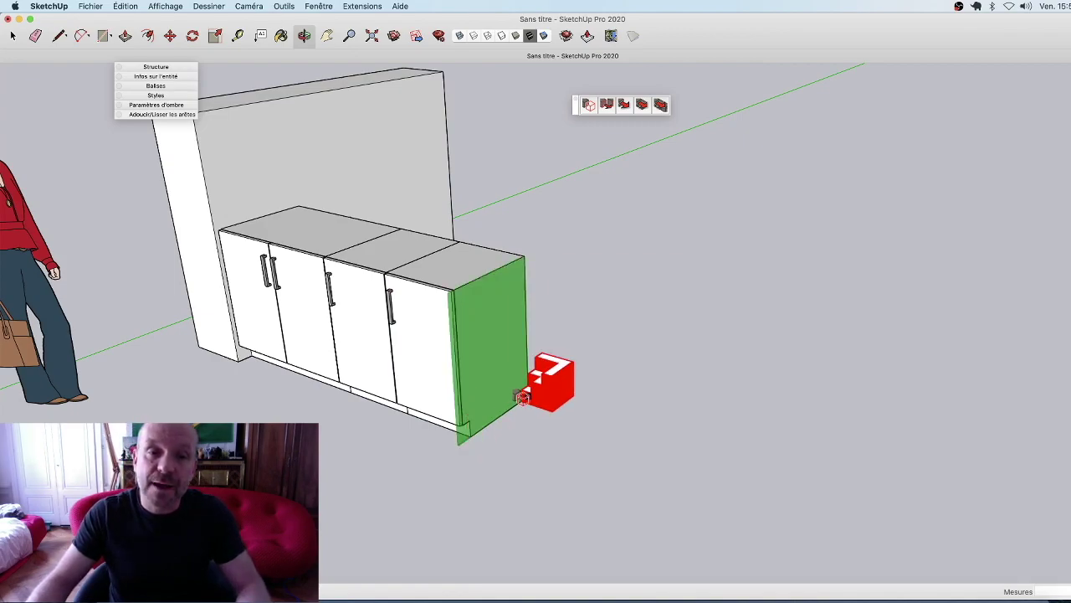
Add a three-drawer unit and then a corner cabinet at the end of the run.
click(521, 397)
click(551, 299)
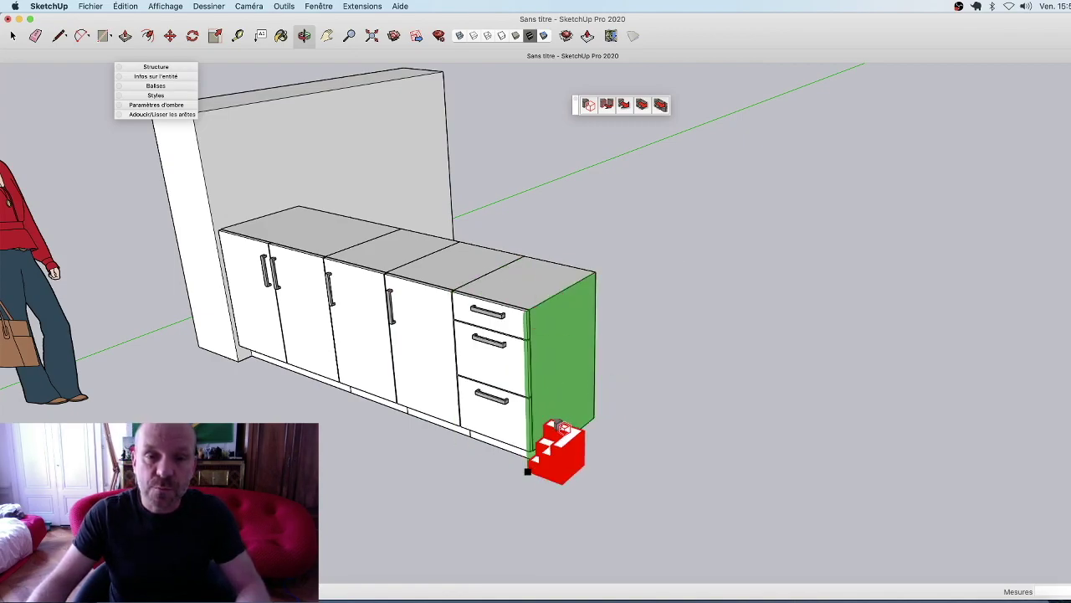
click(596, 401)
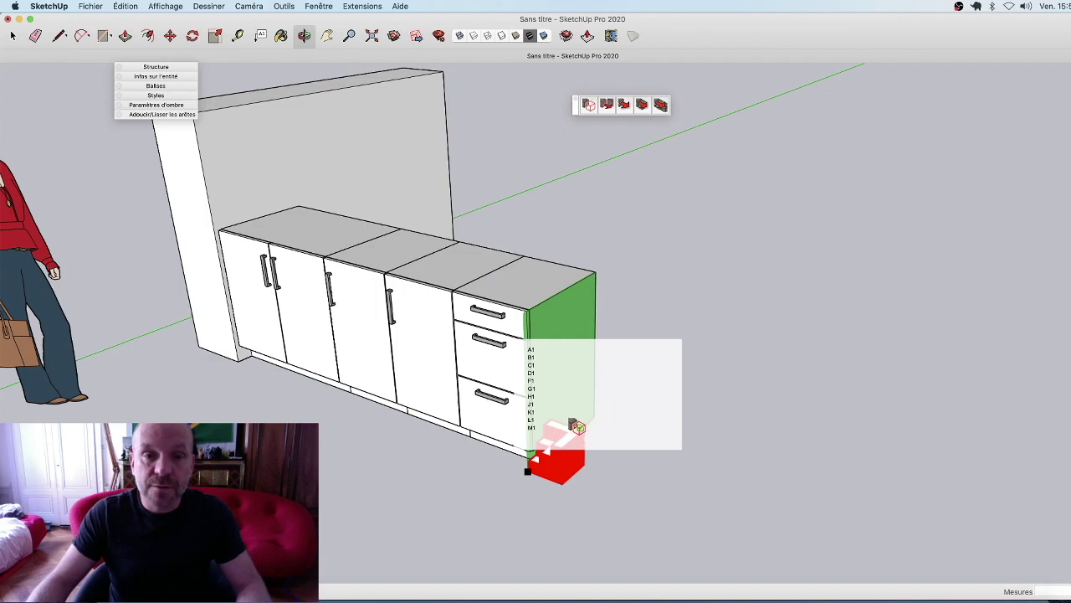
click(577, 433)
mouse_move(710, 431)
middle_down()
mouse_move(793, 402)
mouse_move(742, 409)
middle_up()
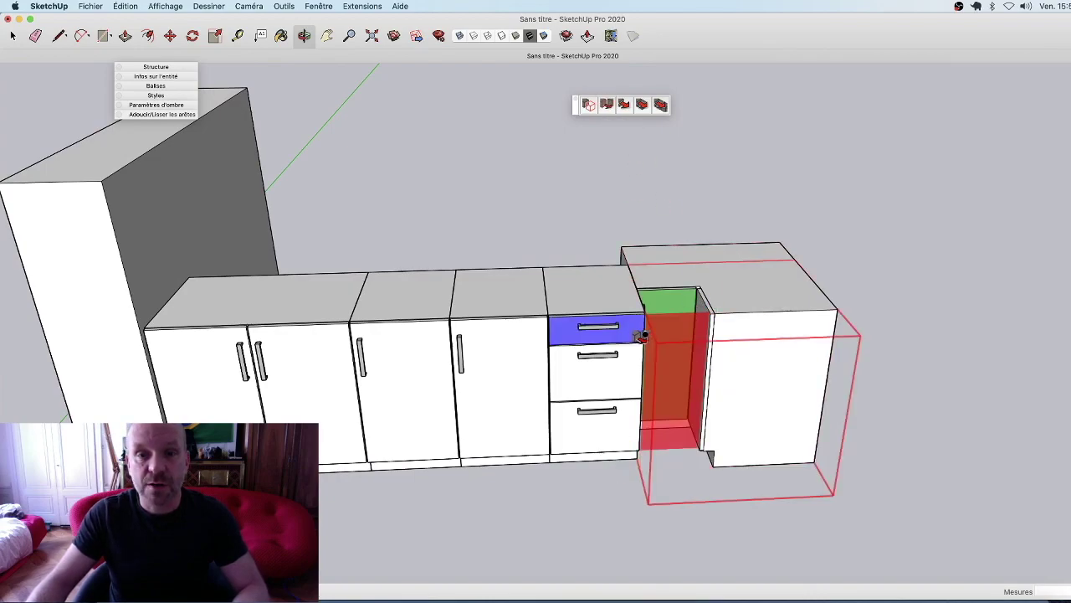
Insert a door unit before the corner cabinet and two cabinets along the return leg.
click(670, 368)
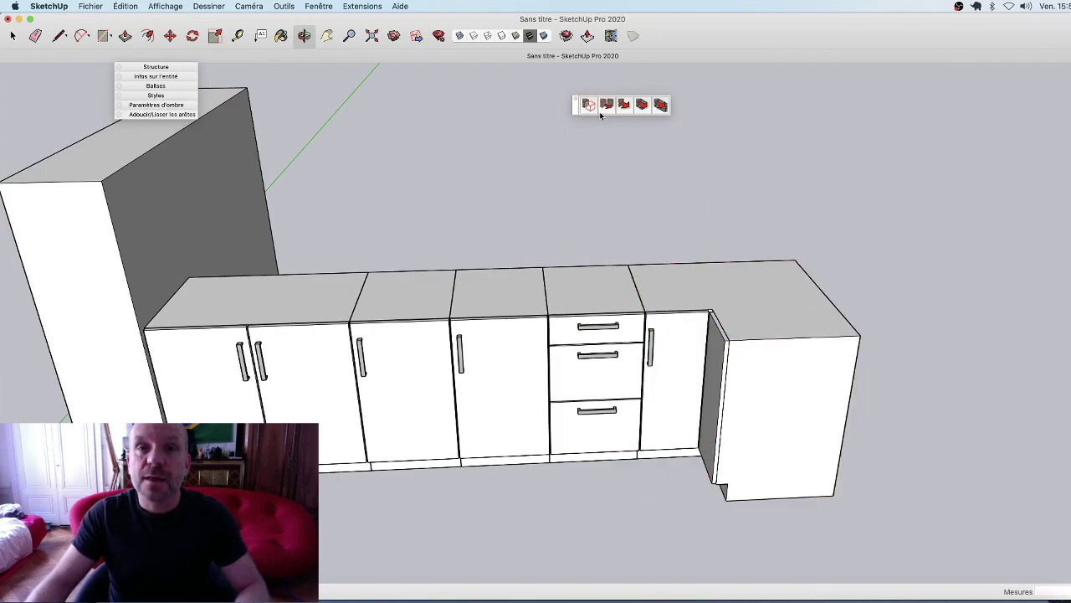
mouse_move(620, 289)
middle_down()
mouse_move(773, 307)
mouse_move(637, 331)
middle_up()
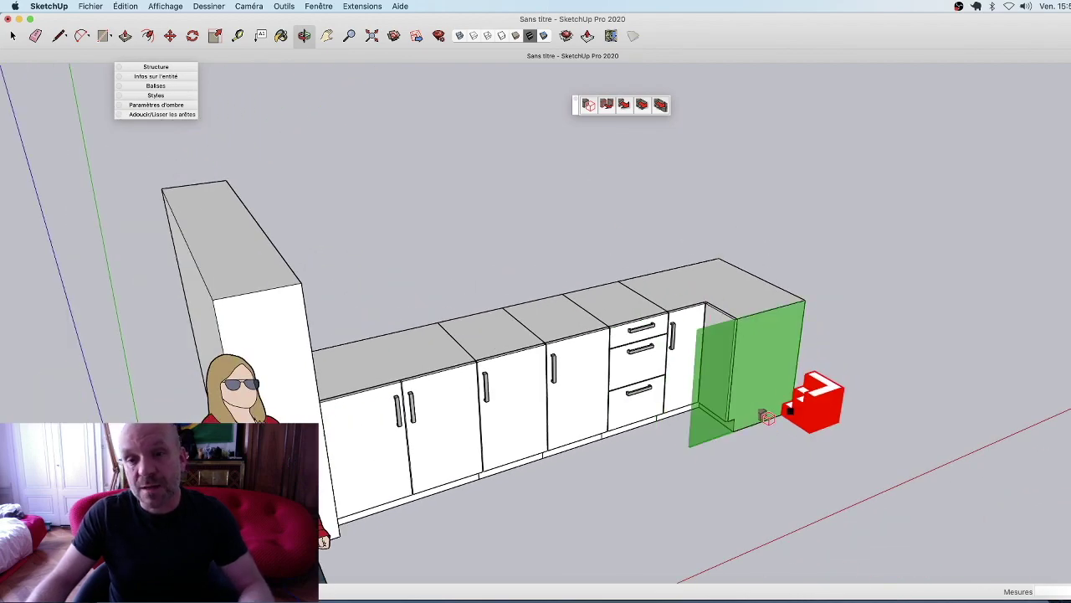
click(809, 299)
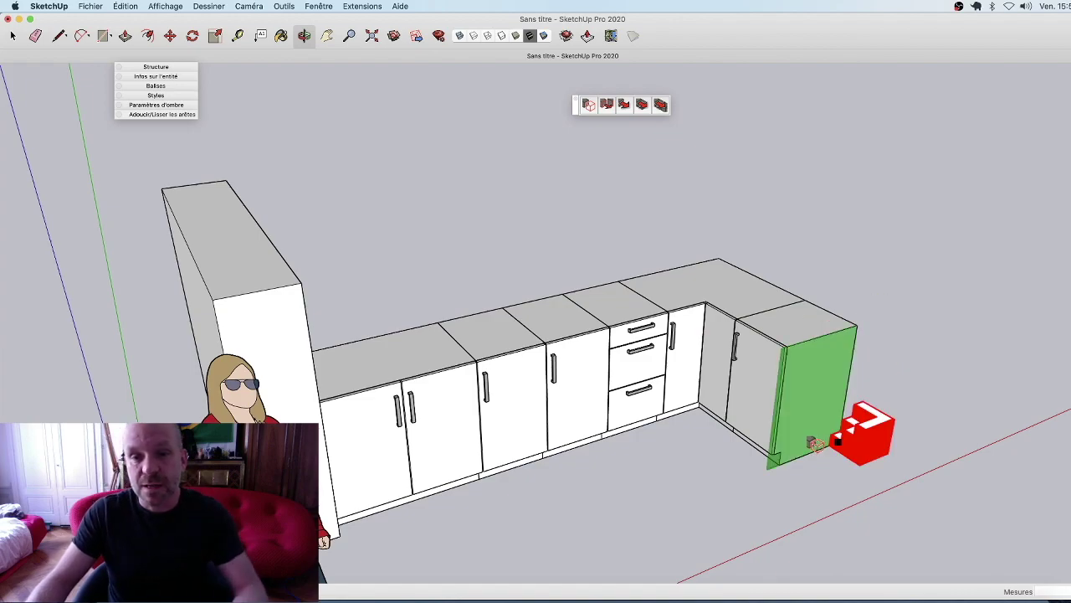
middle_drag(847, 328, 778, 355)
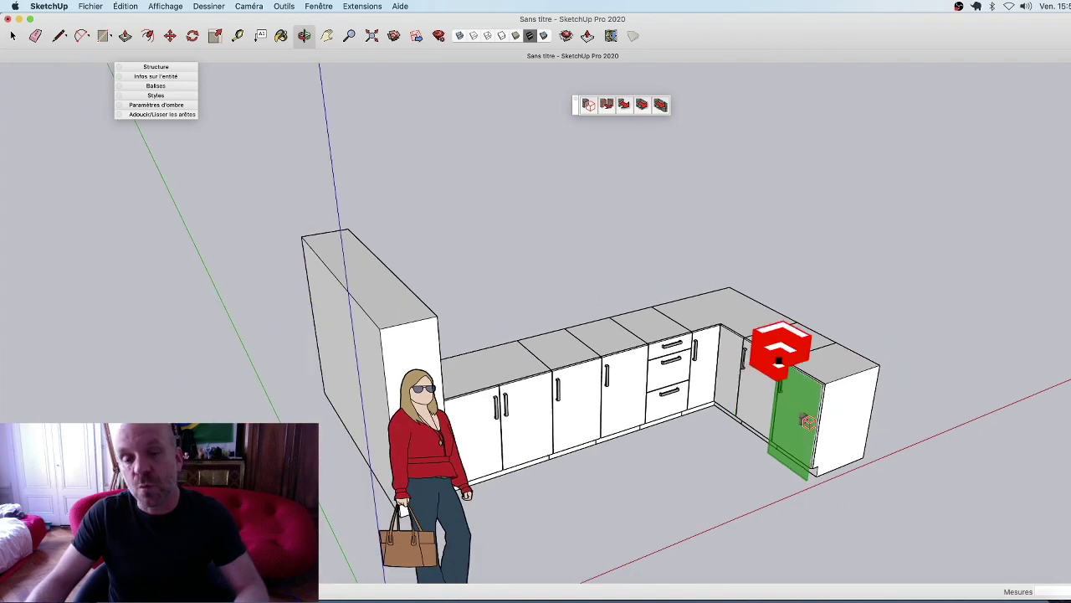
middle_drag(874, 465, 742, 429)
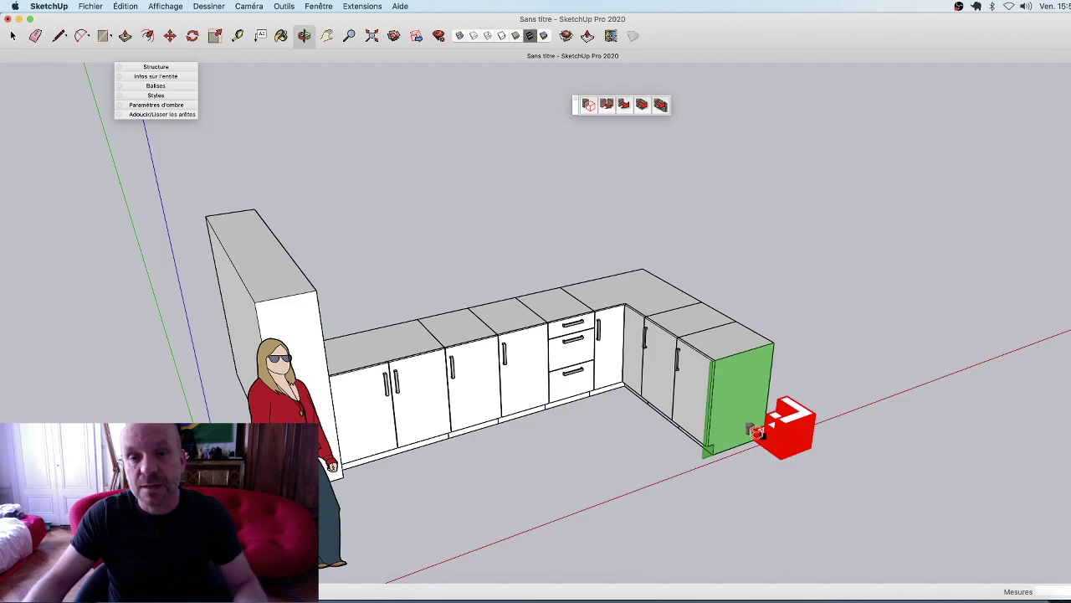
click(756, 431)
click(769, 322)
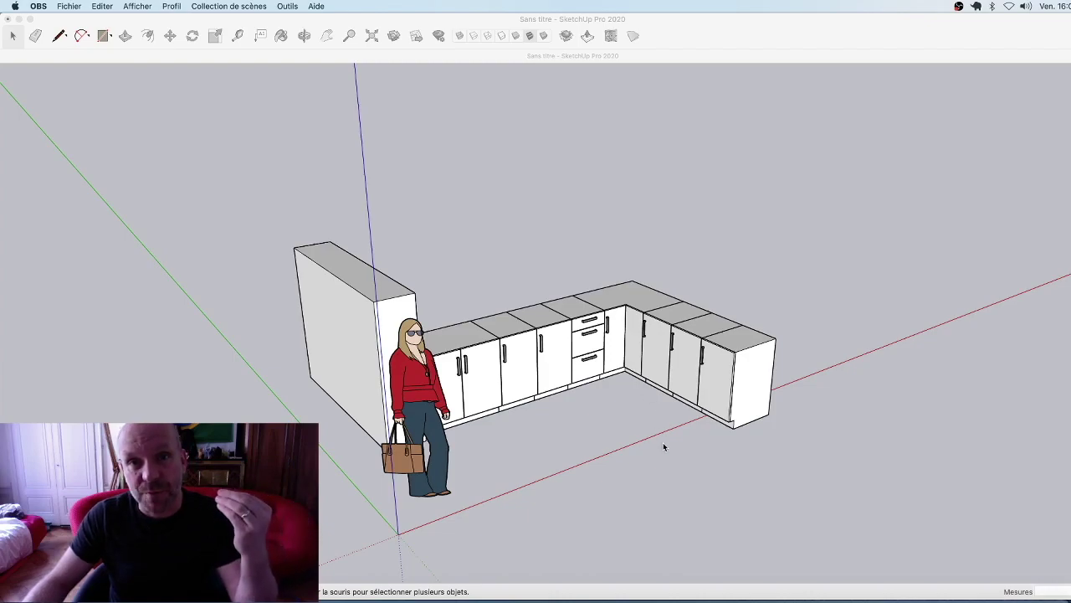
Open Simpletool's user options, paste a Desktop library path, then undo back to simpletool_demo.
click(477, 192)
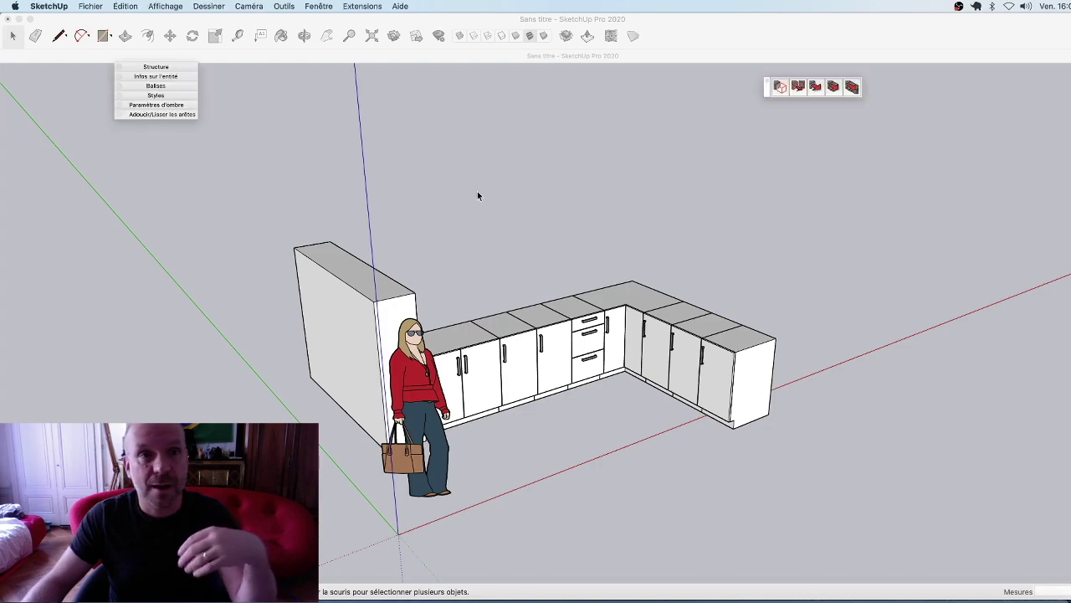
click(362, 7)
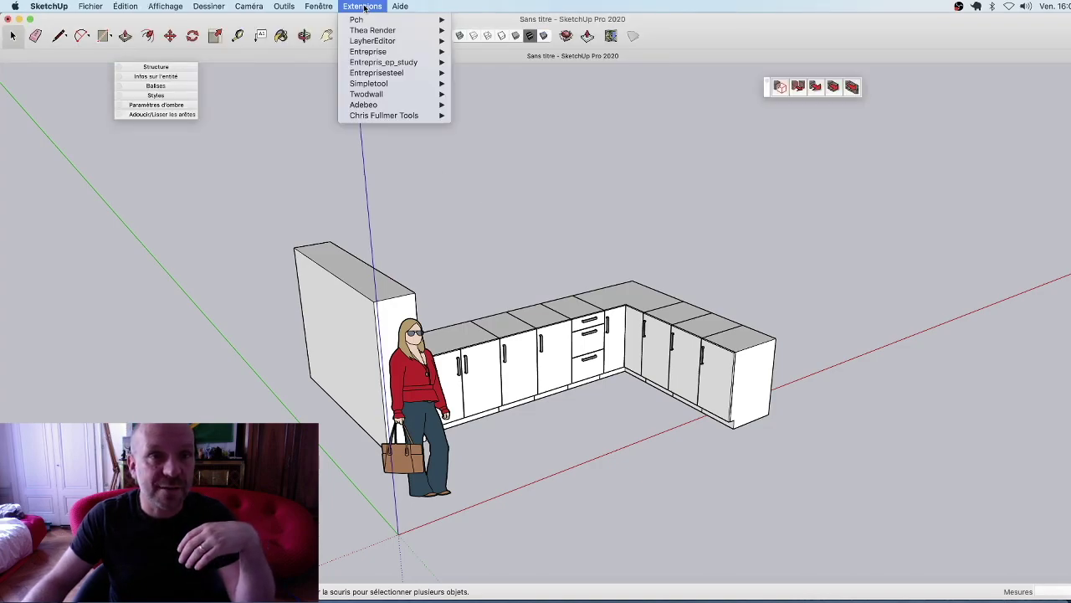
mouse_move(370, 84)
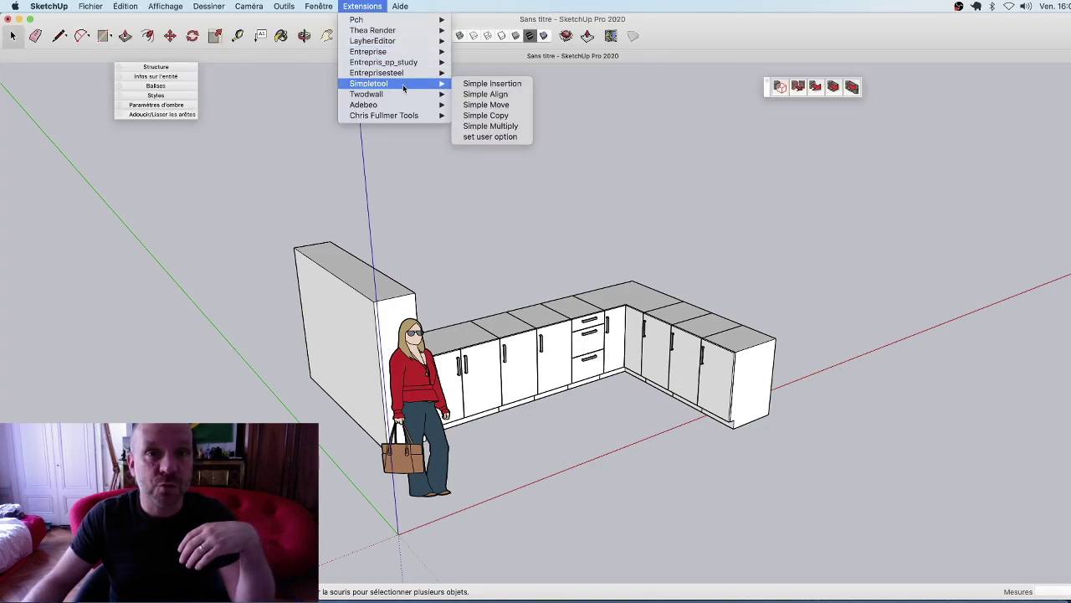
click(507, 136)
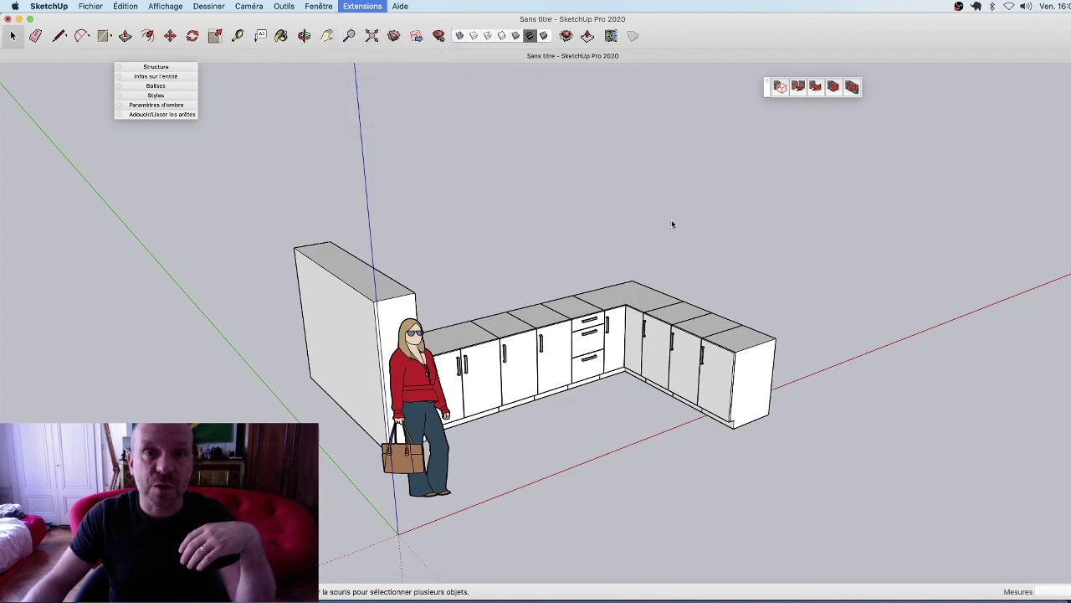
click(599, 159)
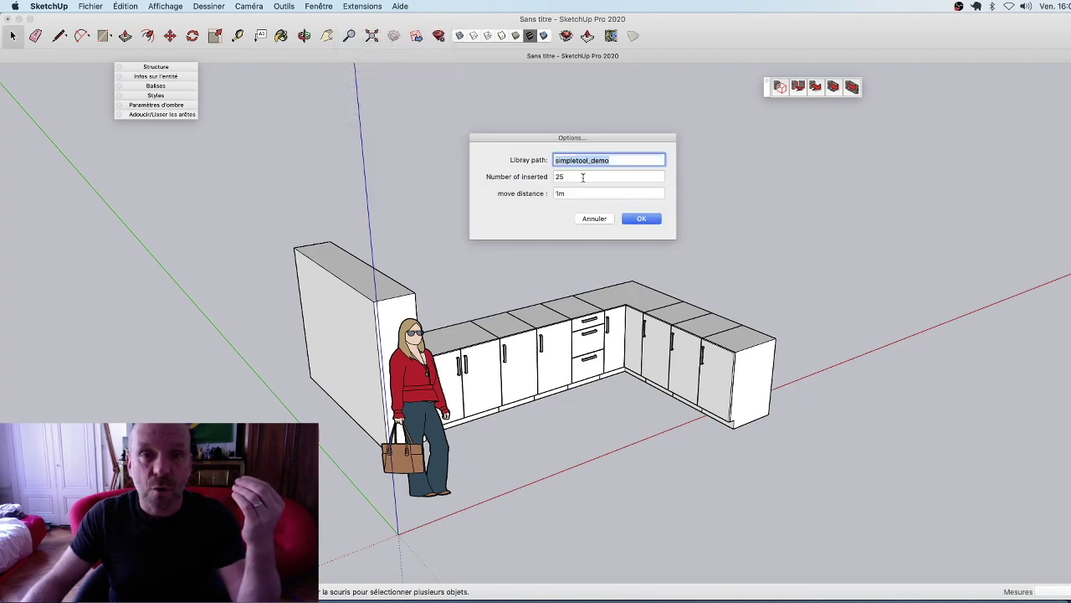
key(super+v)
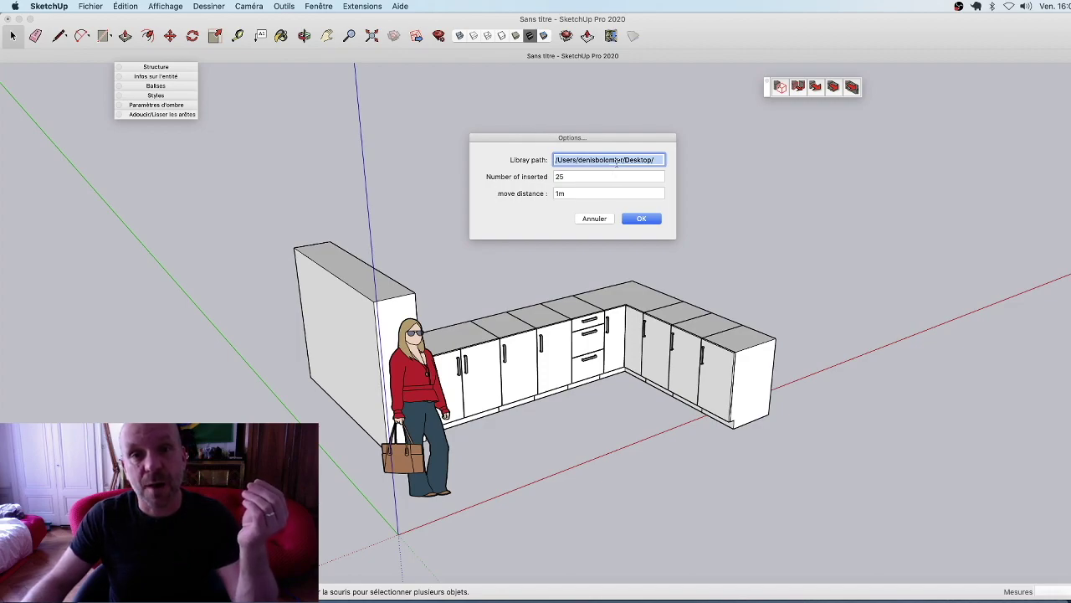
key(super+z)
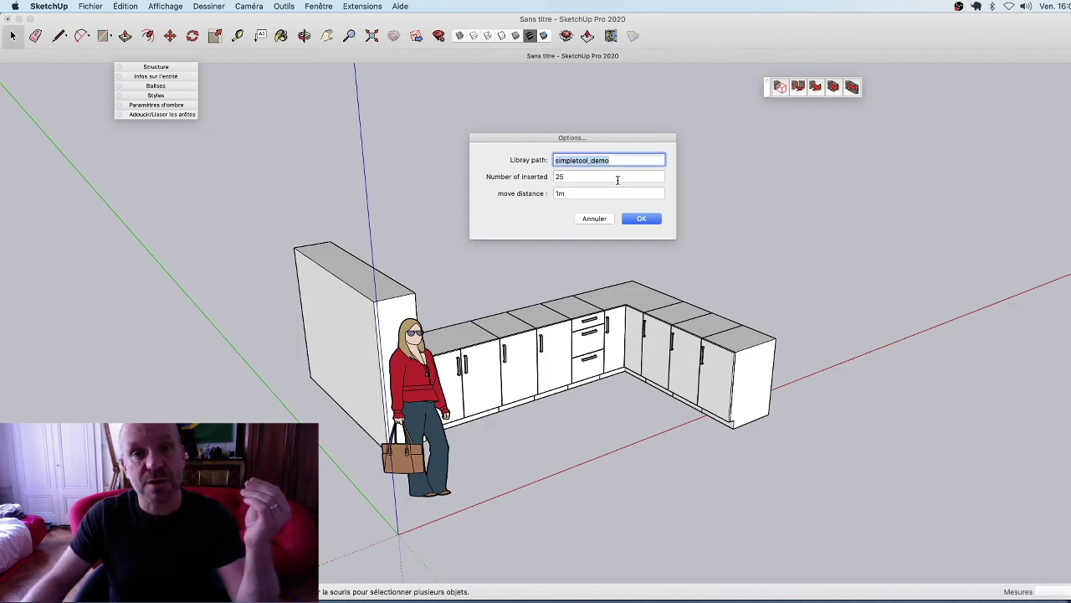
Cancel the options, close the simpletool_demo Finder window and zoom out over the kitchen.
click(596, 220)
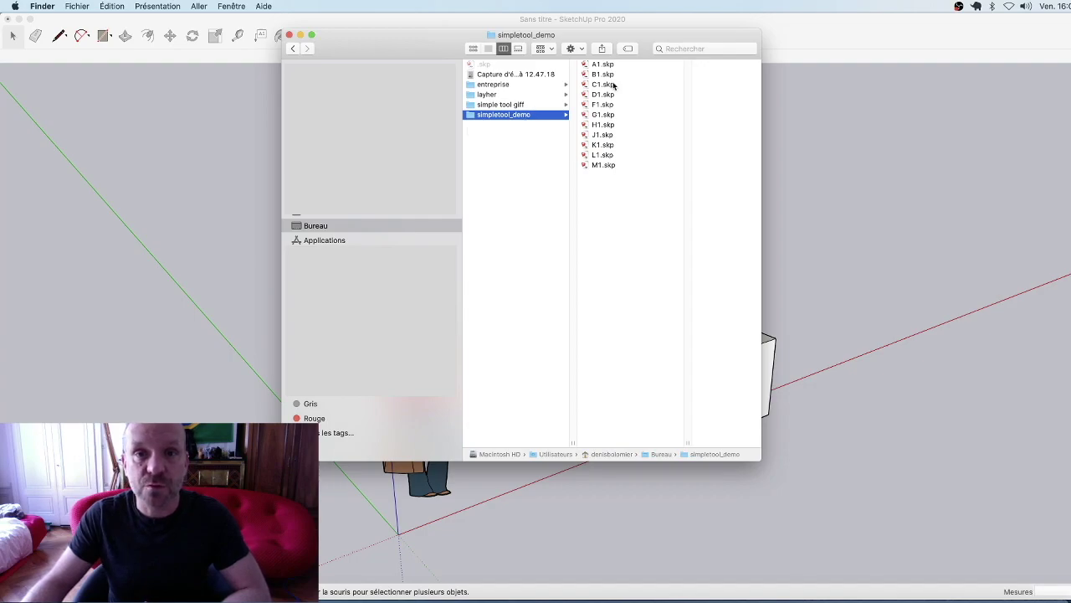
click(290, 38)
middle_drag(548, 427, 795, 442)
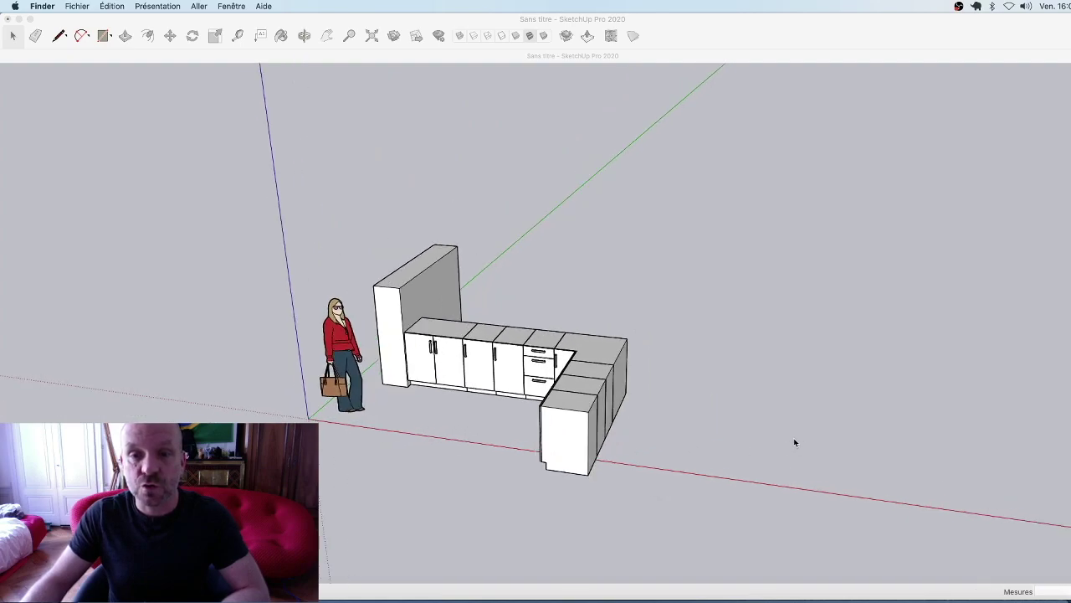
scroll(787, 447, up, 3)
Draw a rectangle beside the run and push/pull it into a tall box.
click(618, 468)
key(r)
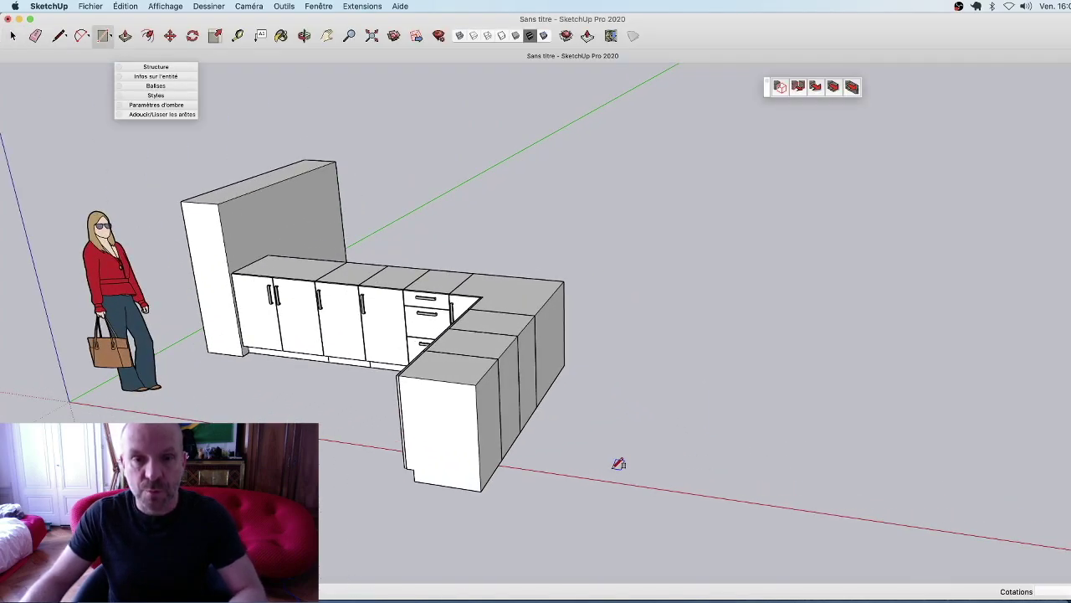
click(617, 468)
key(p)
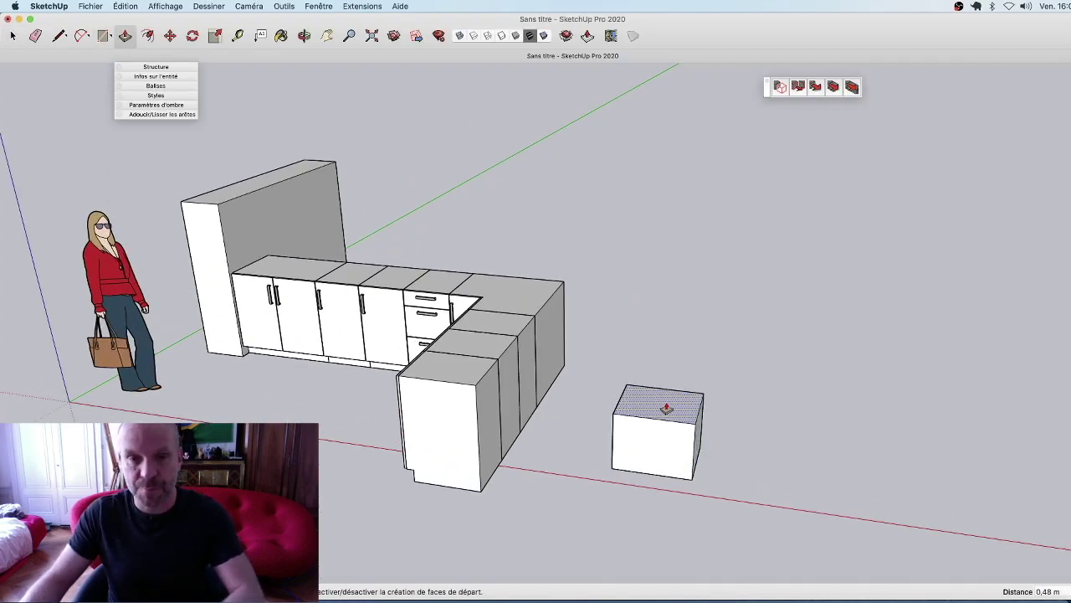
drag(657, 457, 659, 411)
key(space)
triple_click(654, 426)
Offset the box's front face and push the inset back to hollow it out.
key(f)
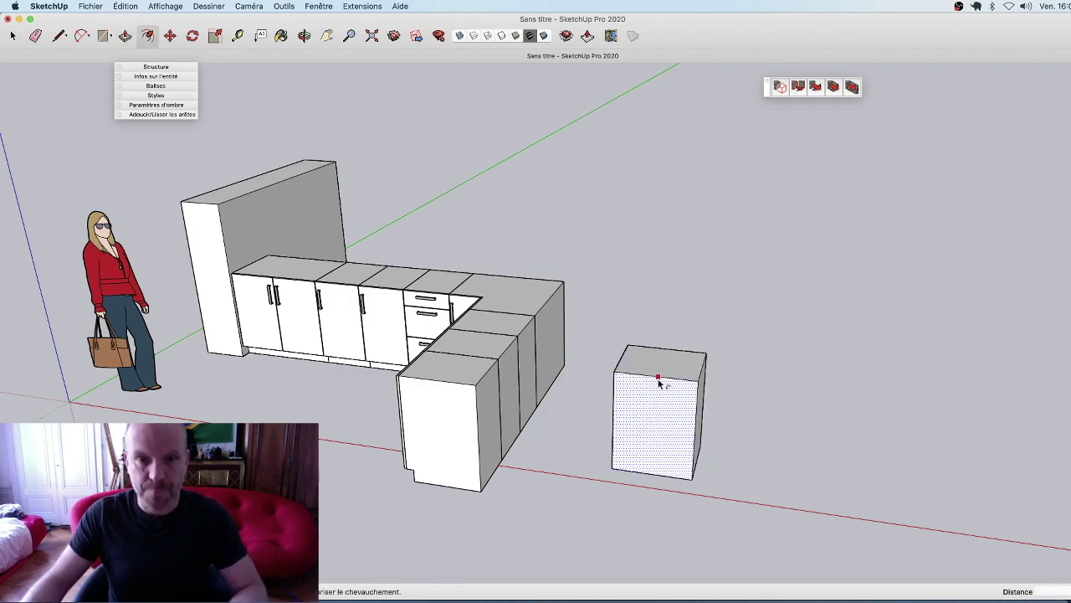
click(660, 381)
click(658, 410)
key(p)
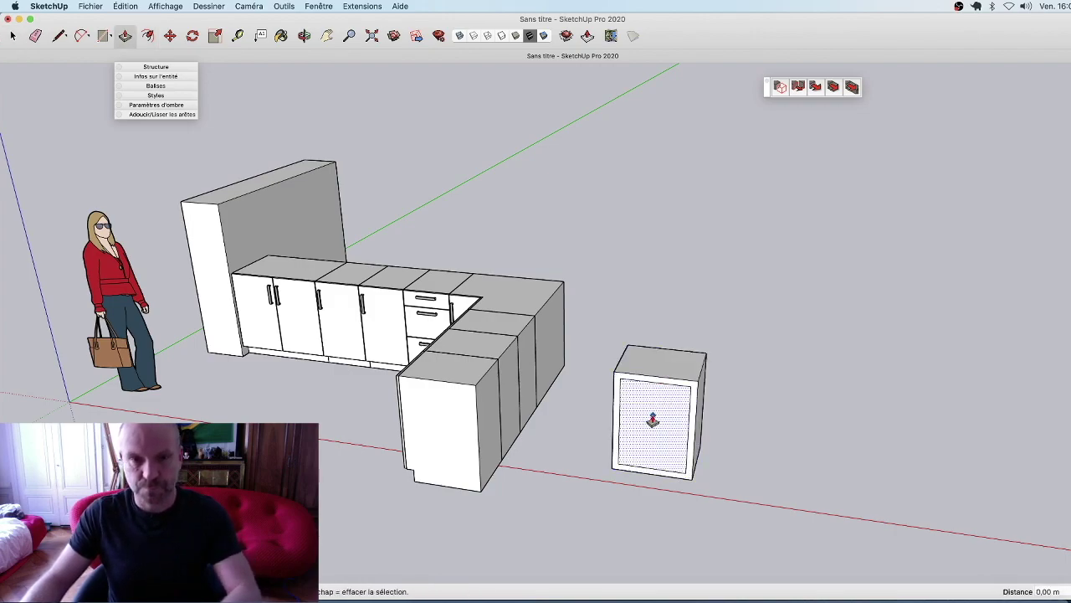
click(647, 428)
click(653, 418)
key(space)
Turn the hollow carcass into a component named caisse_vide.
triple_click(655, 422)
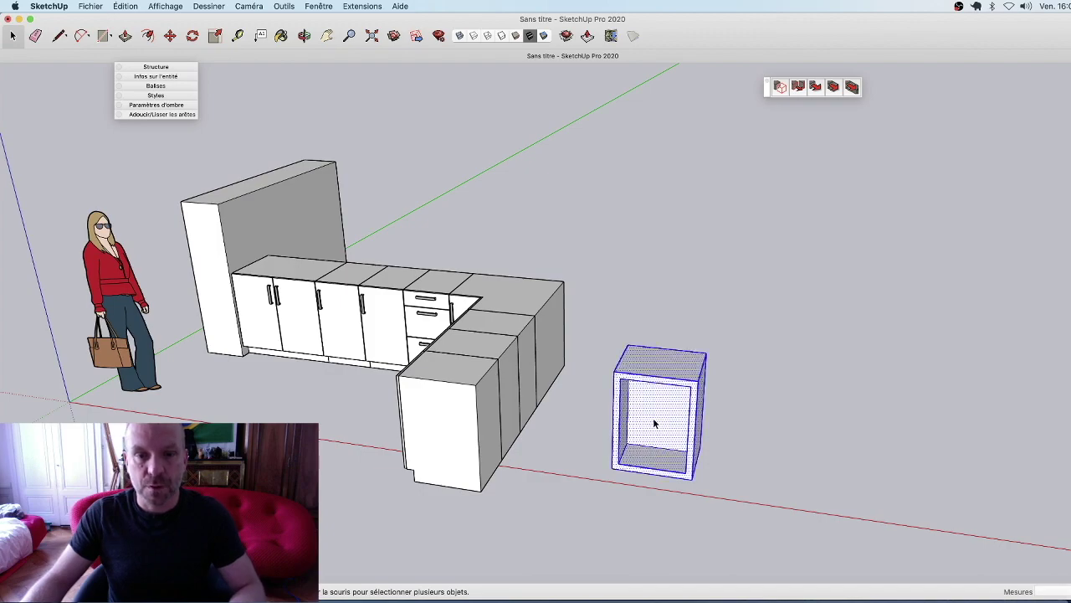
text(g)
text(caisse_vide)
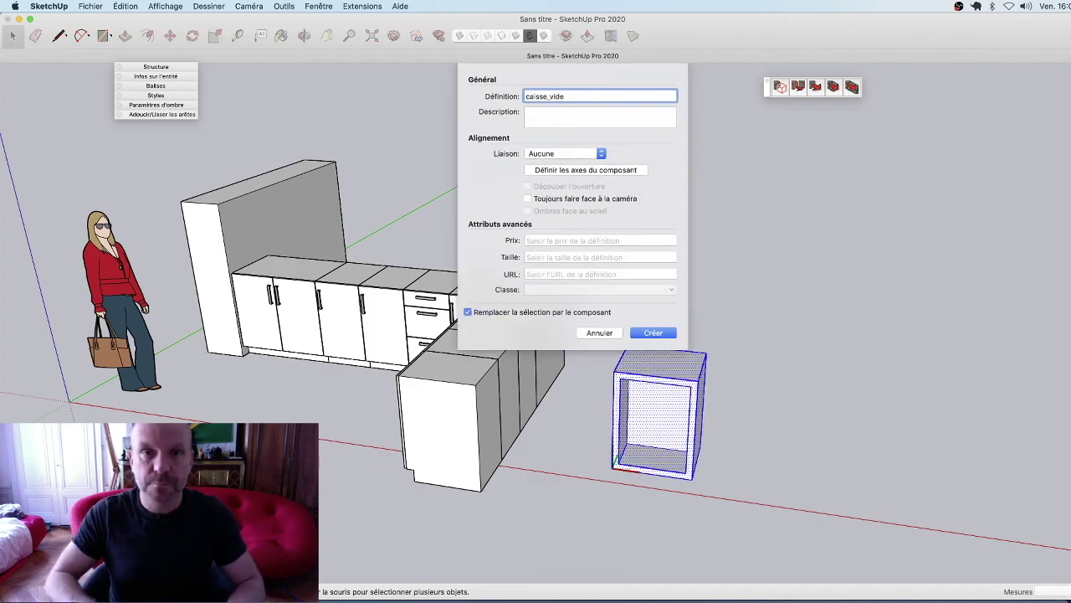
key(Return)
right_click(679, 405)
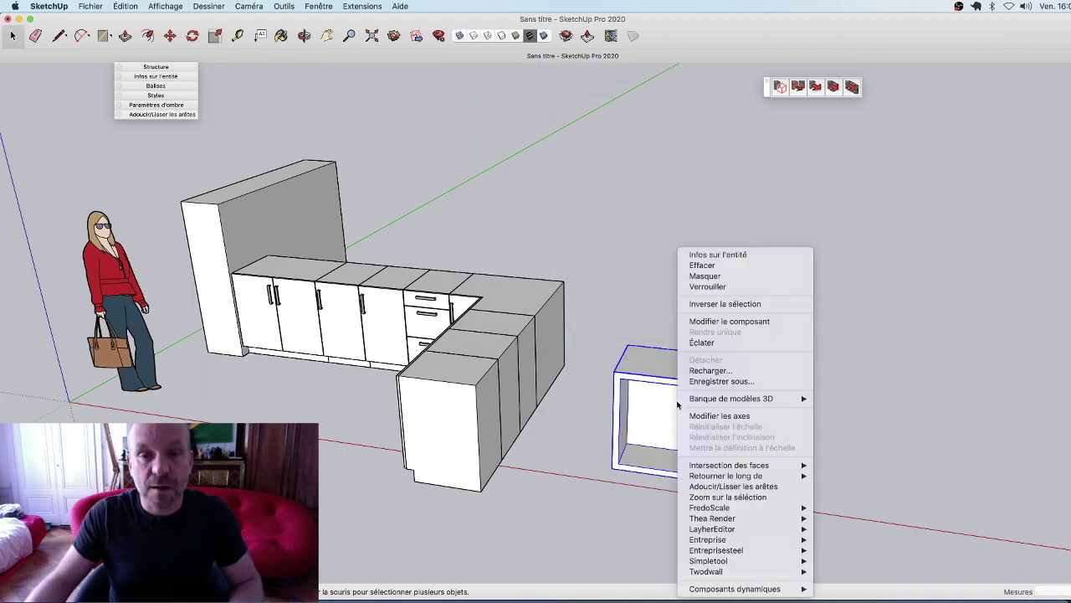
Save caisse_vide into Desktop > simpletool_demo, then remove the carcass from the scene.
click(720, 381)
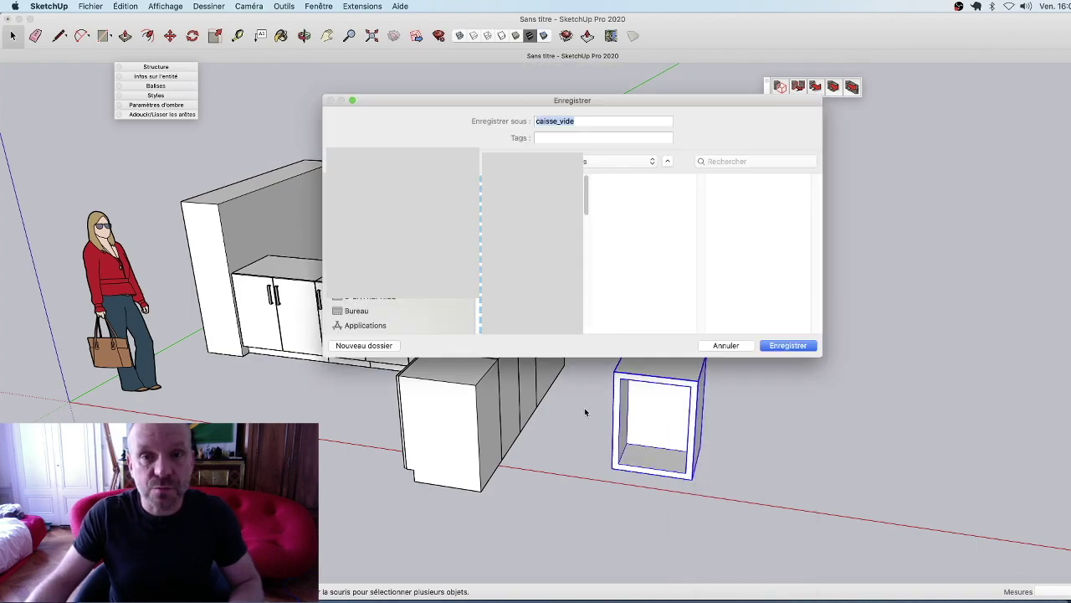
click(357, 311)
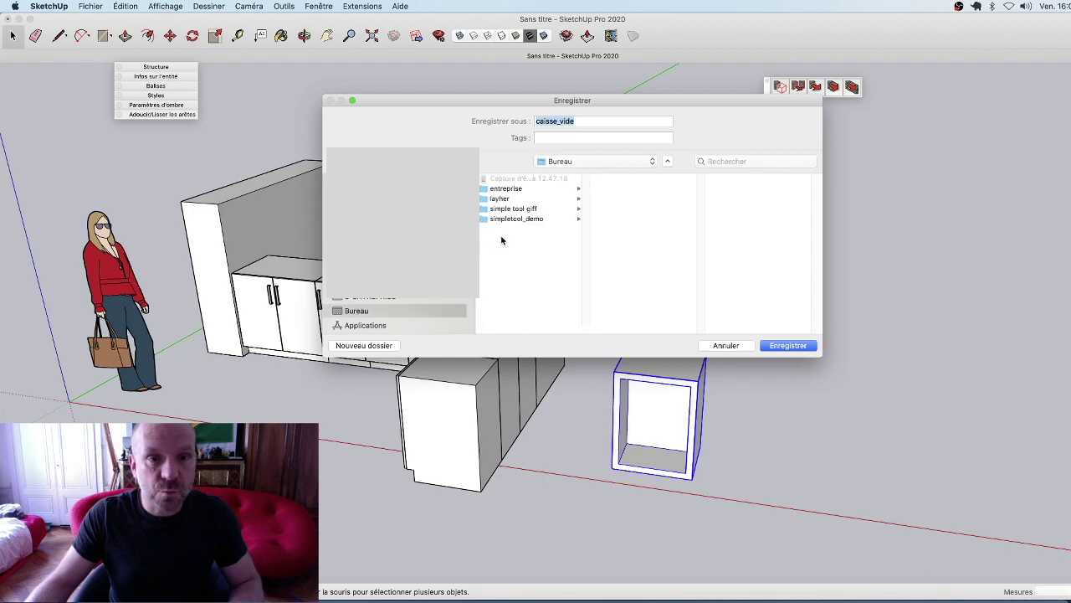
click(516, 220)
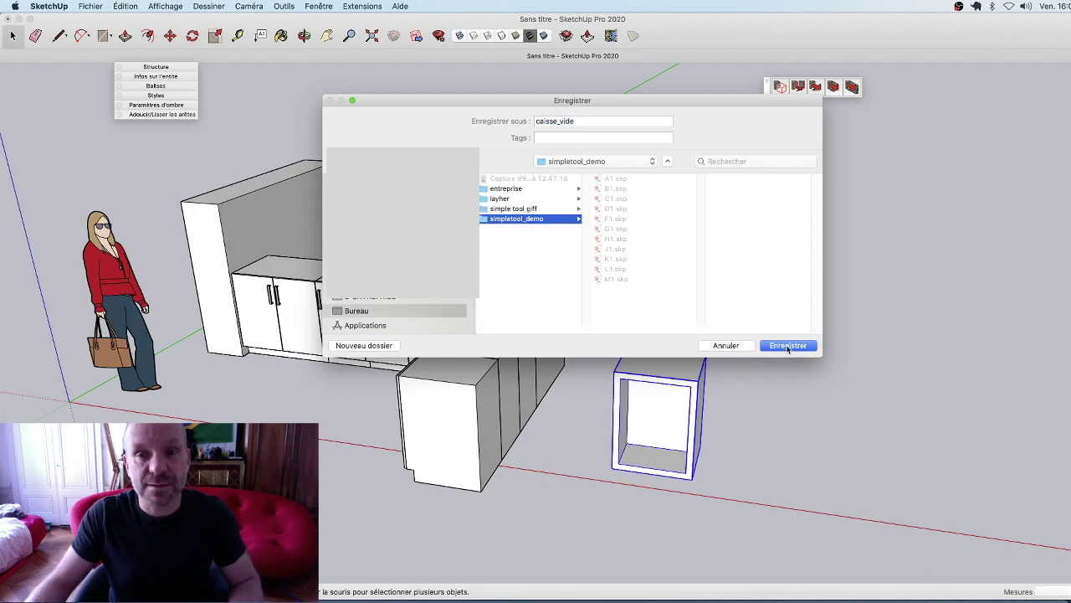
click(787, 349)
mouse_move(788, 348)
middle_down()
mouse_move(755, 371)
mouse_move(796, 349)
middle_up()
key(ctrl+z)
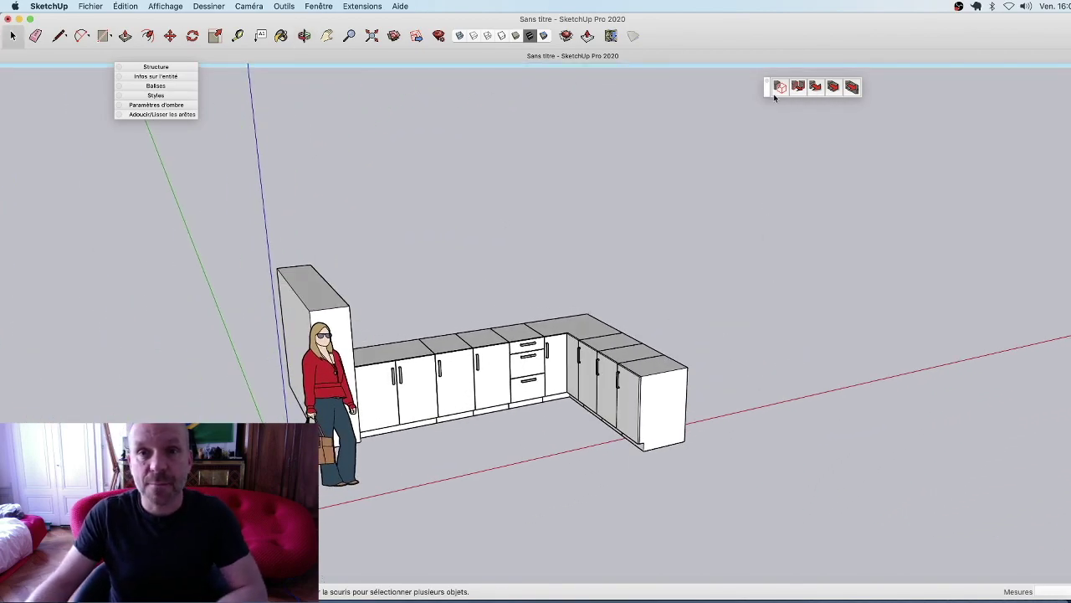
Pick caisse_vide from the Simpletool cabinet list and place it at the run's end.
right_click(670, 421)
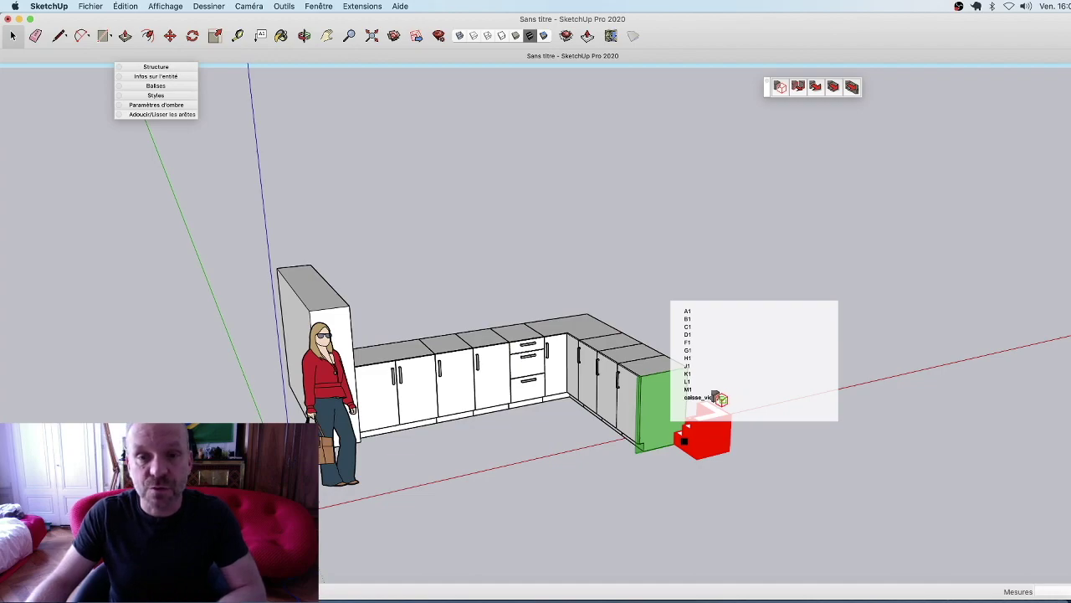
click(714, 396)
middle_drag(717, 423, 729, 454)
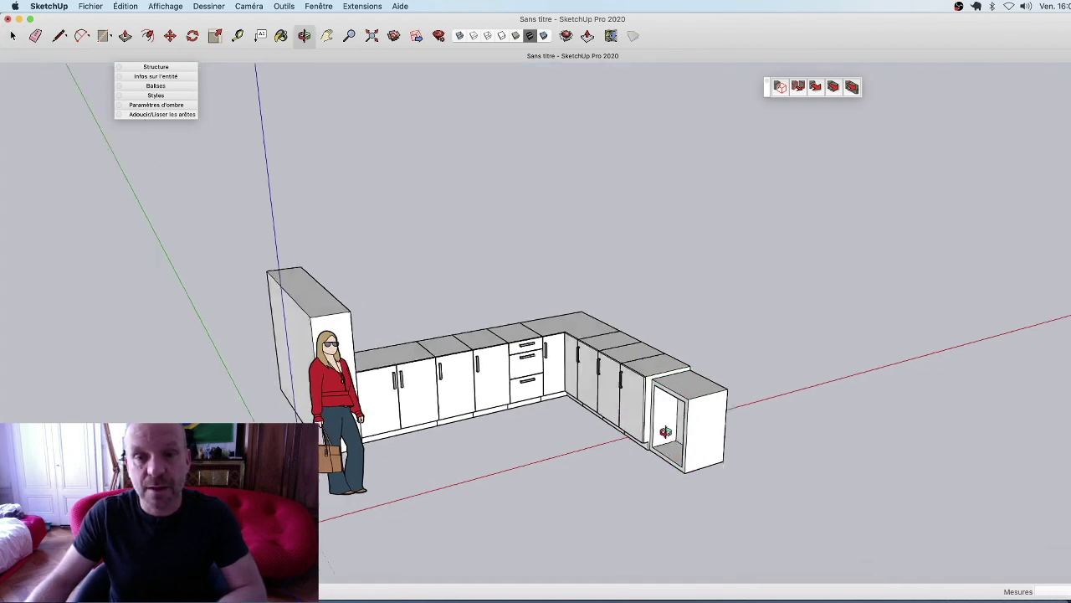
right_click(718, 457)
click(737, 411)
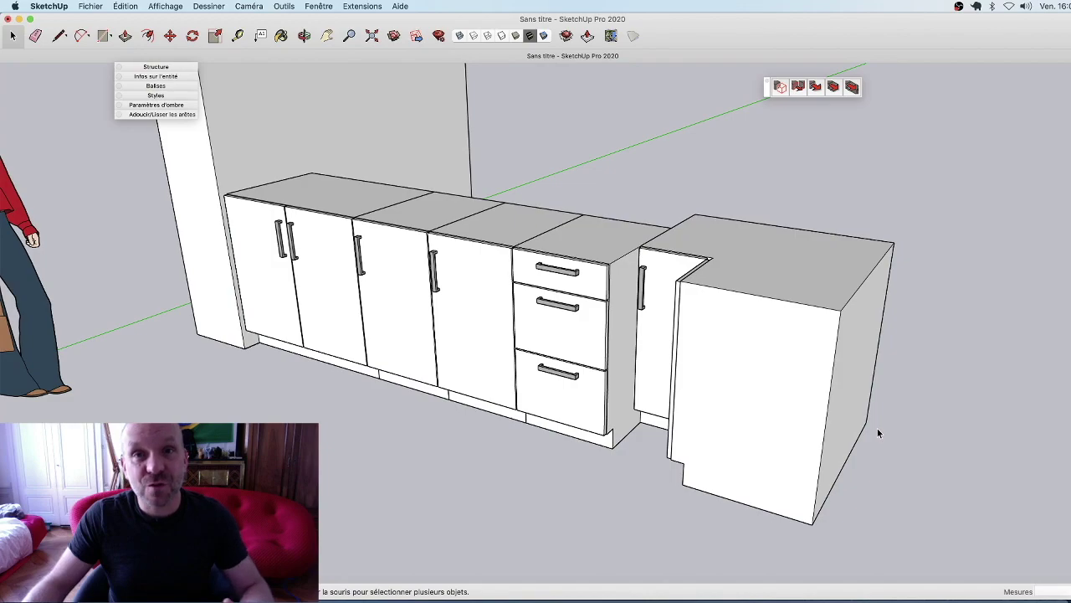
Fill the recess beside the corner cabinet with a door.
mouse_move(485, 381)
middle_down()
mouse_move(719, 289)
mouse_move(688, 296)
middle_up()
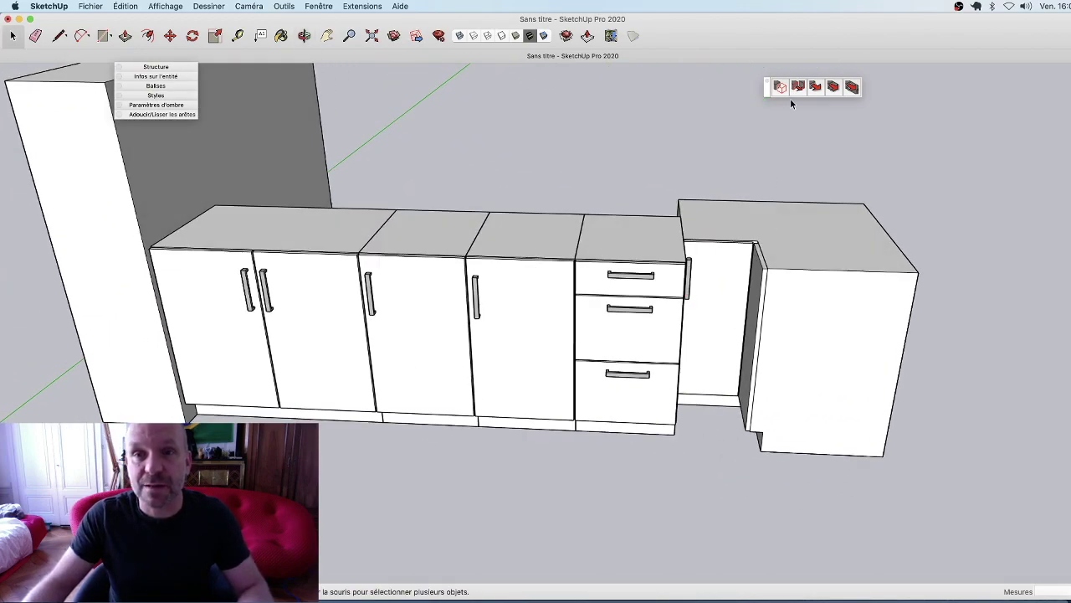
click(720, 279)
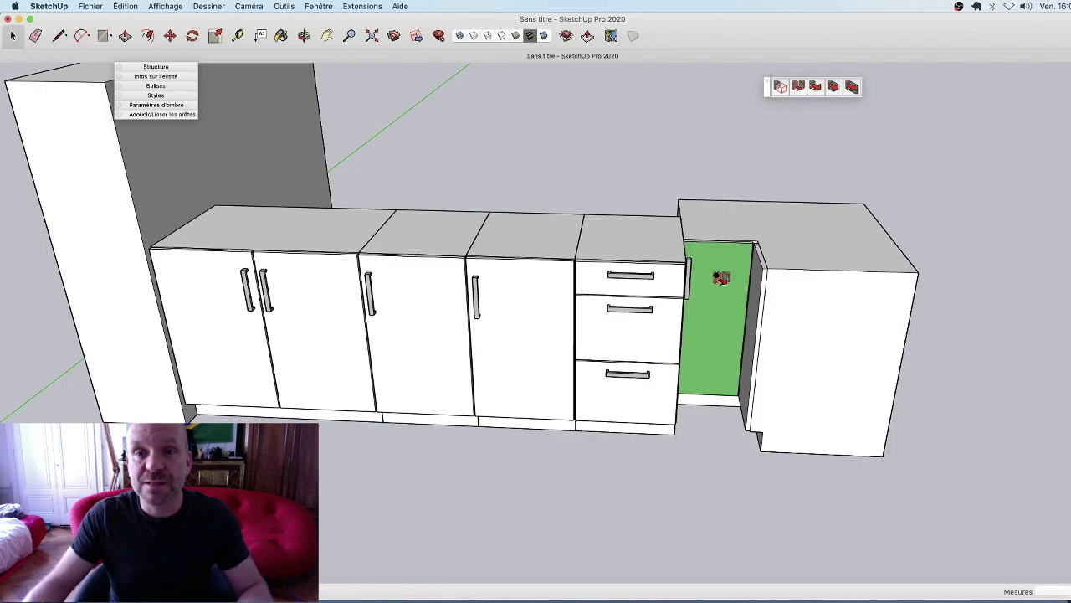
click(659, 343)
middle_drag(599, 438, 547, 453)
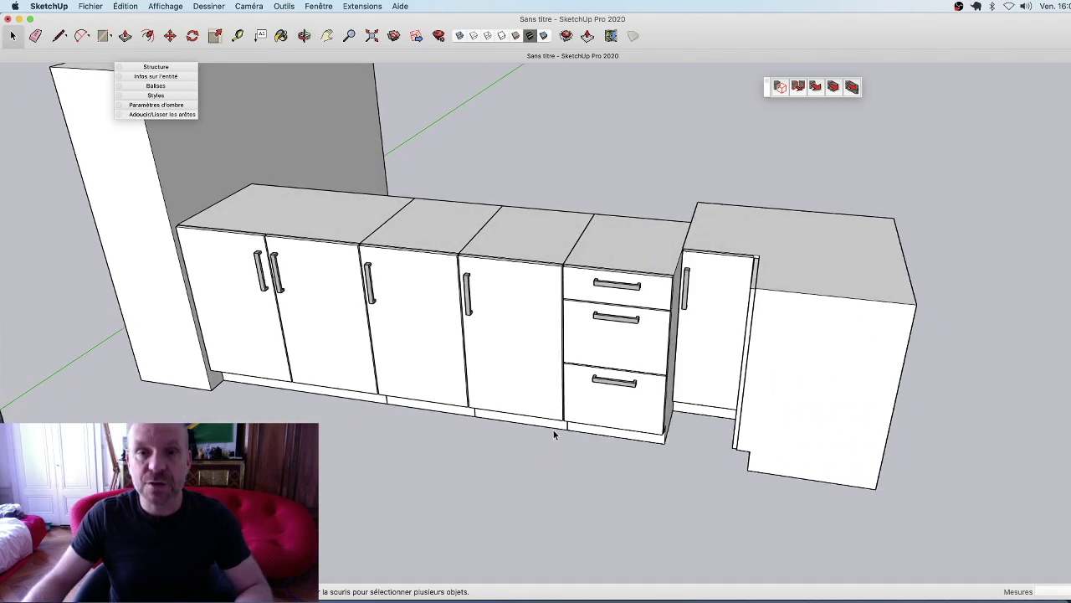
middle_drag(572, 407, 586, 394)
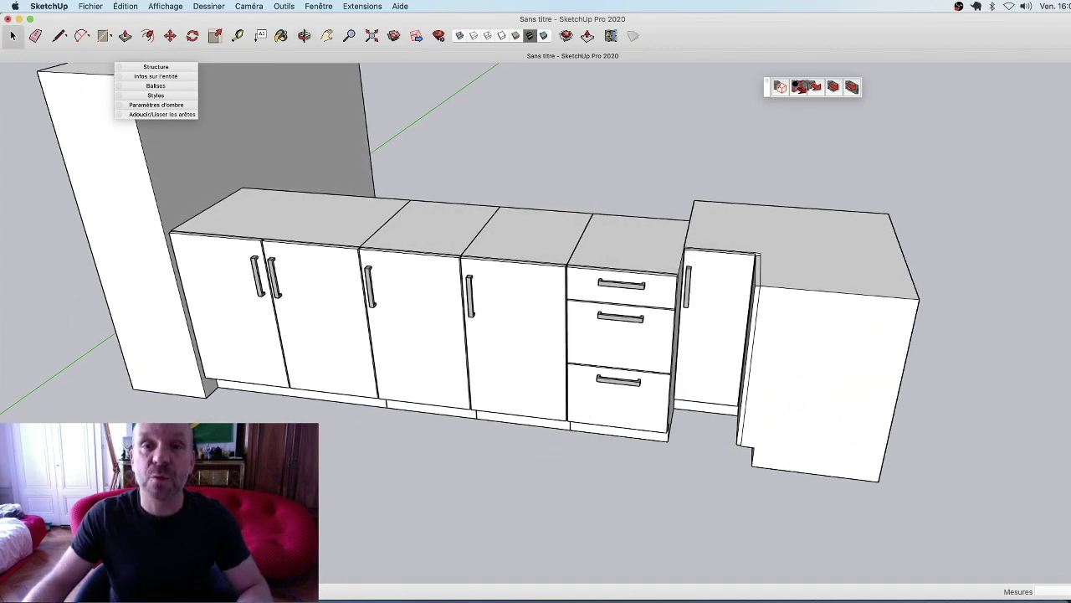
Try aligning the drawer unit with the corner door front, then undo it.
click(799, 87)
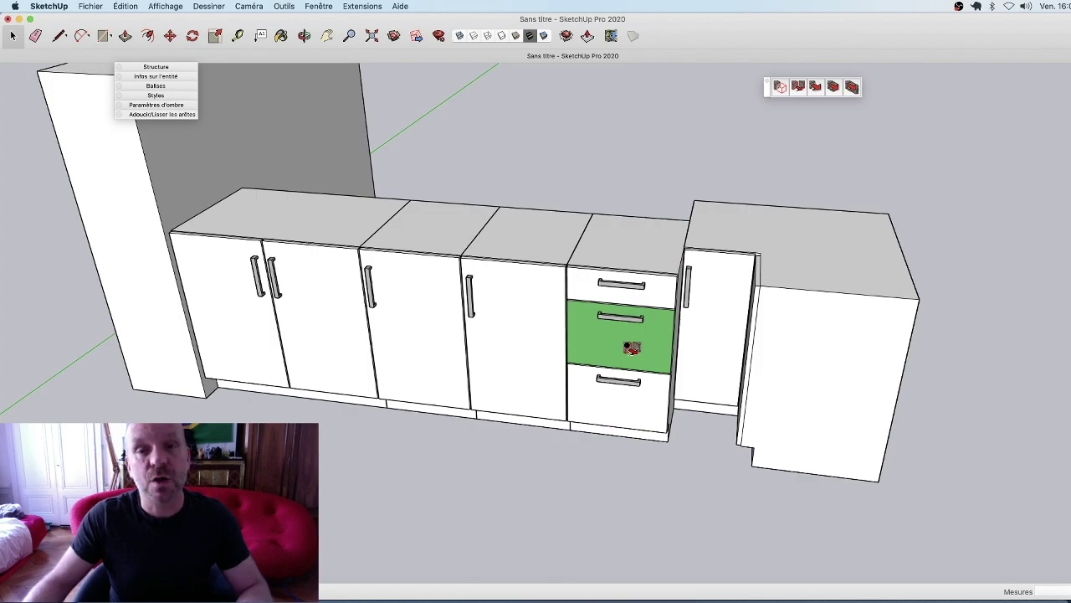
click(632, 348)
click(712, 340)
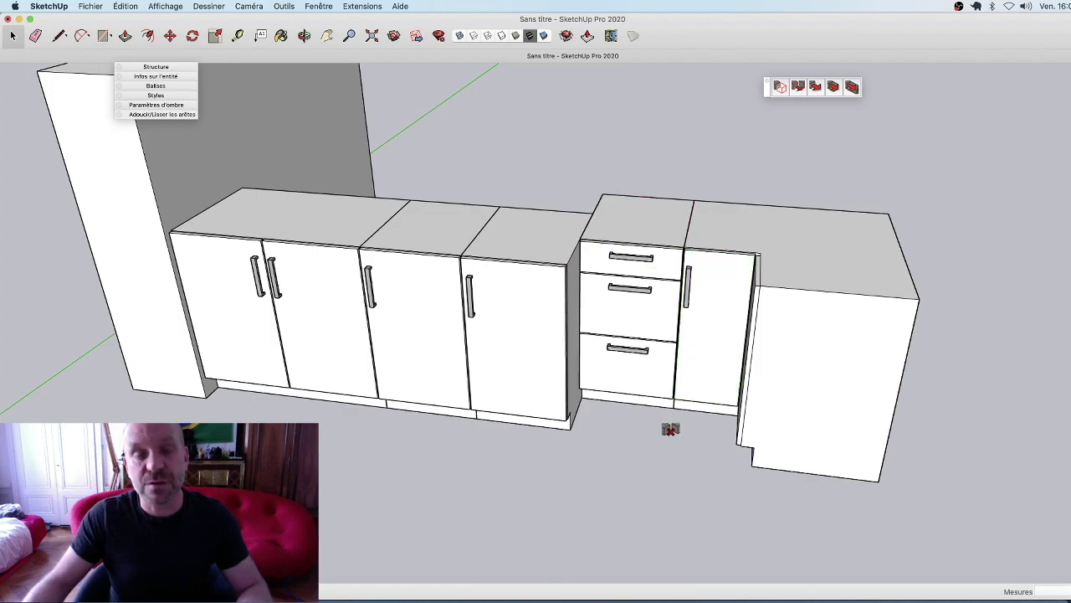
key(super+z)
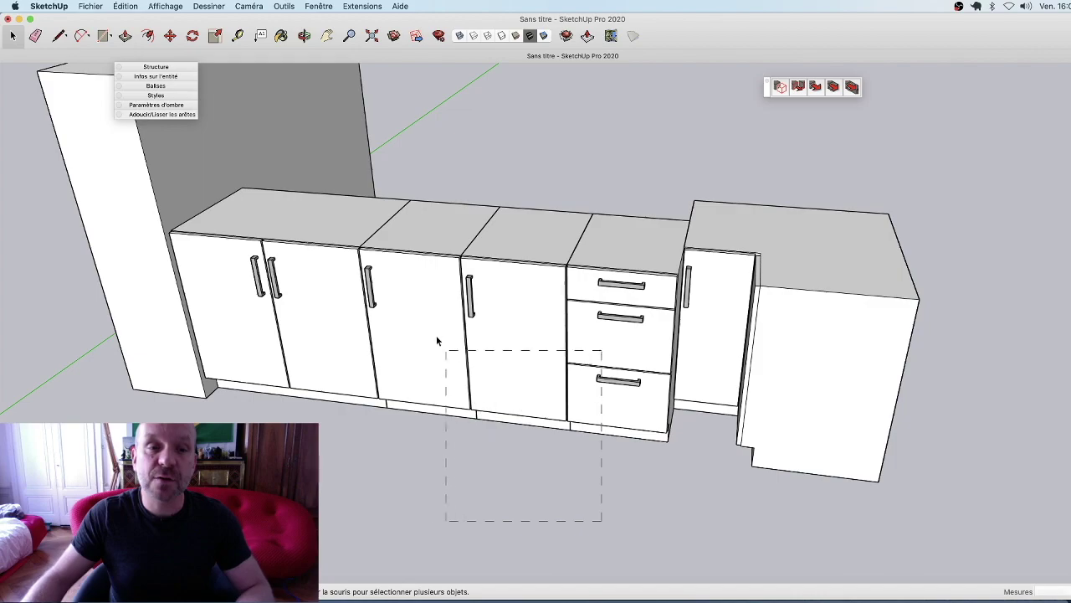
Select the row of left cabinets and shift them up against the corner cabinet.
drag(436, 341, 438, 373)
middle_drag(438, 373, 457, 397)
shift+click(344, 399)
mouse_move(344, 399)
middle_down()
mouse_move(519, 415)
mouse_move(459, 337)
middle_up()
middle_drag(485, 384, 797, 122)
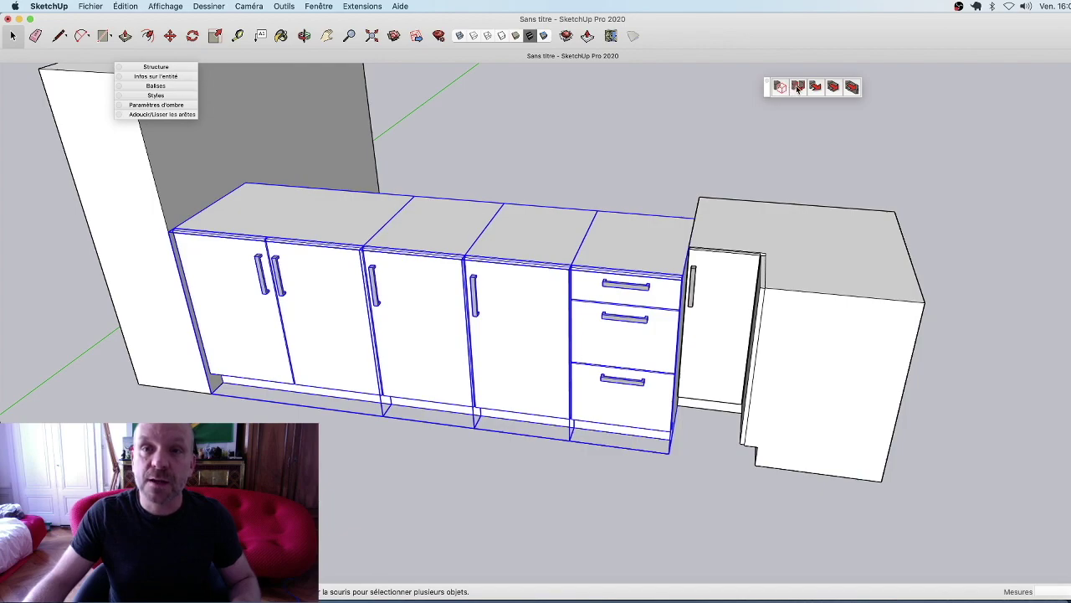
click(798, 87)
key(ctrl+z)
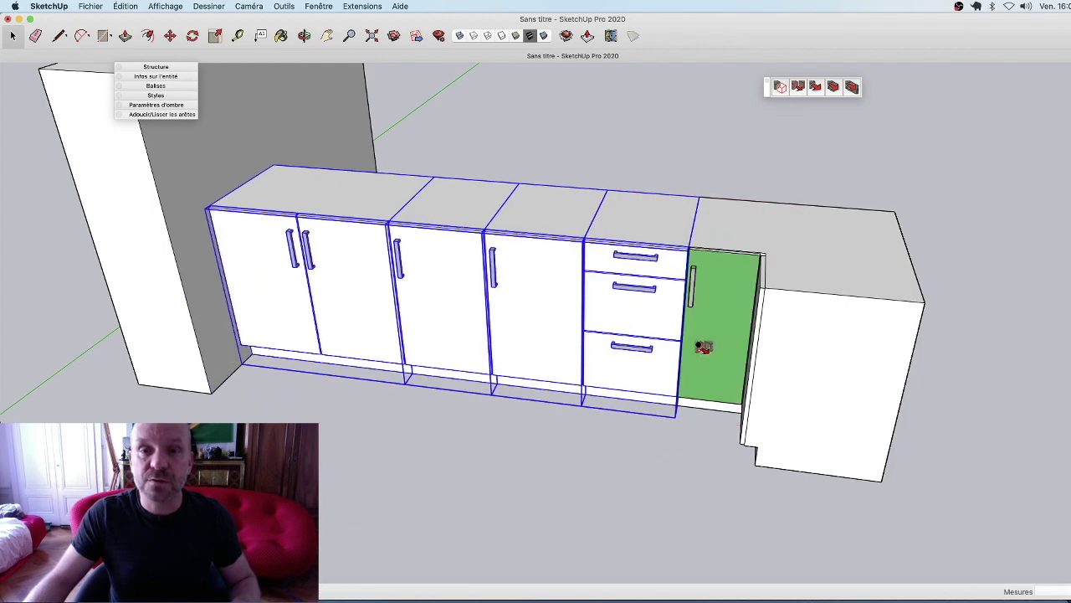
key(space)
click(659, 454)
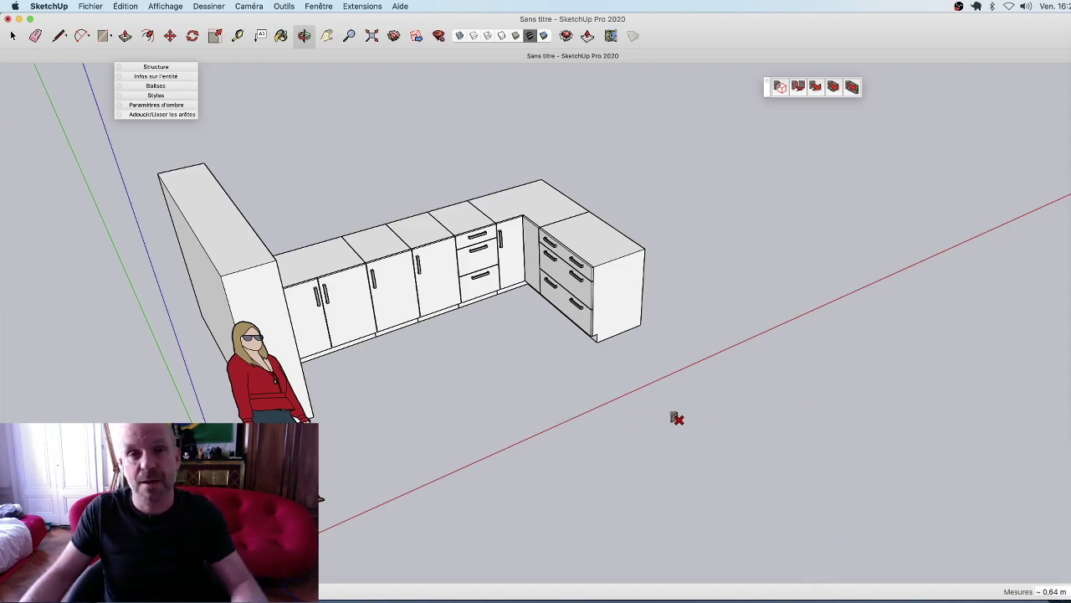
Detach the drawer cabinet from the corner and drop it on the open floor.
click(816, 87)
click(578, 267)
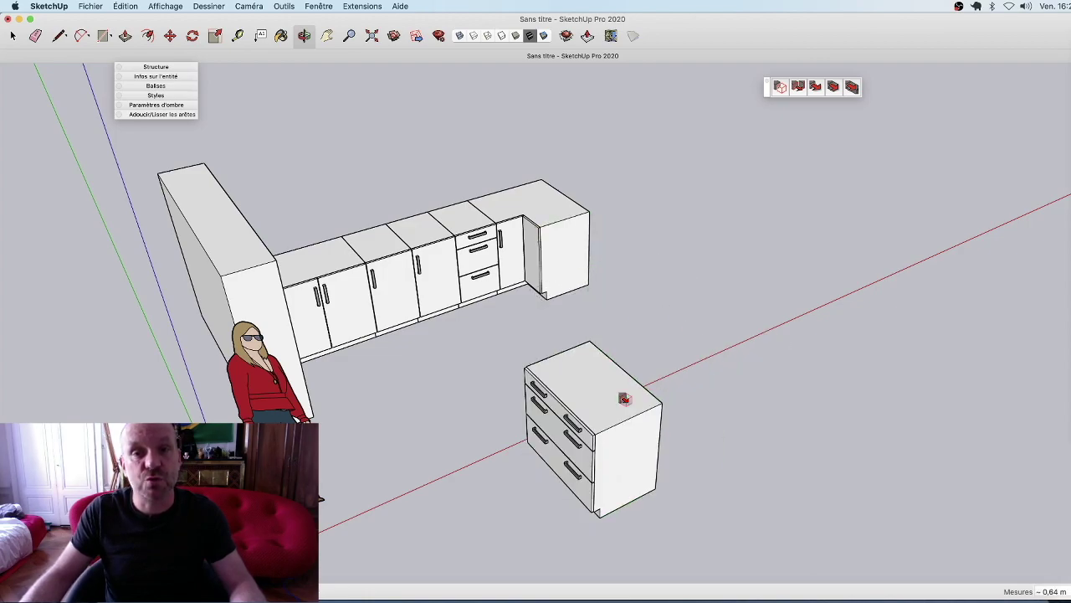
click(634, 461)
scroll(584, 295, down, 3)
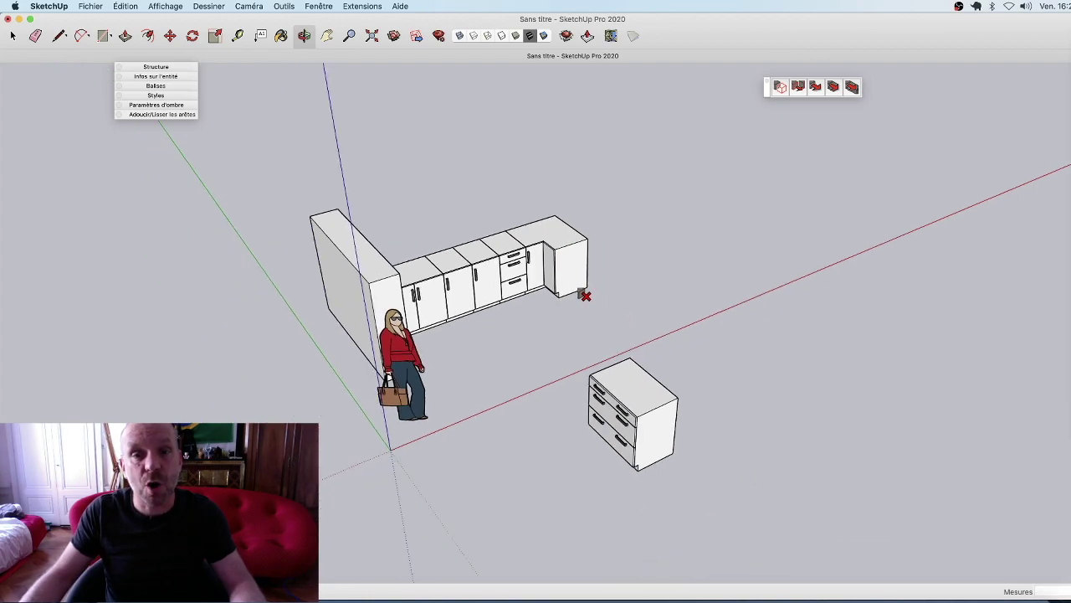
scroll(674, 460, up, 3)
scroll(578, 423, up, 2)
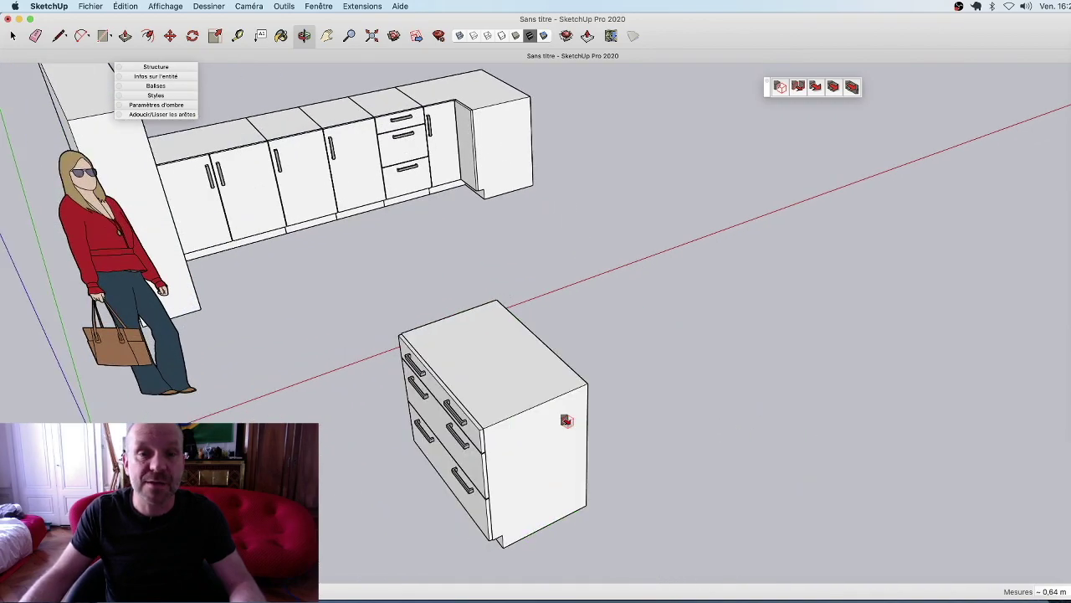
Rotate the drawer cabinet in three steps so its drawers face front-right.
click(508, 343)
click(513, 342)
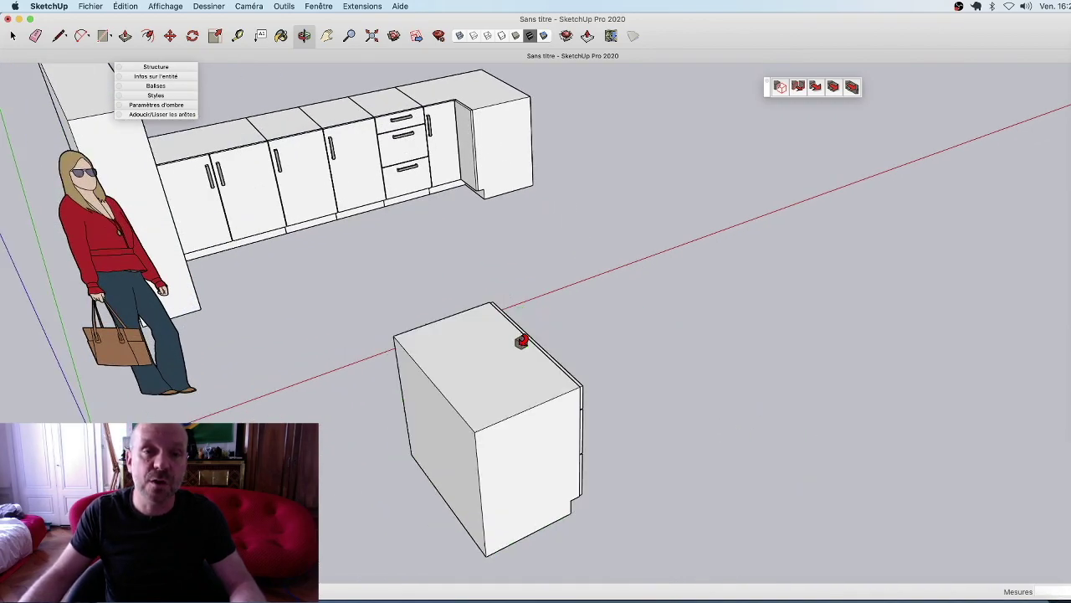
click(520, 341)
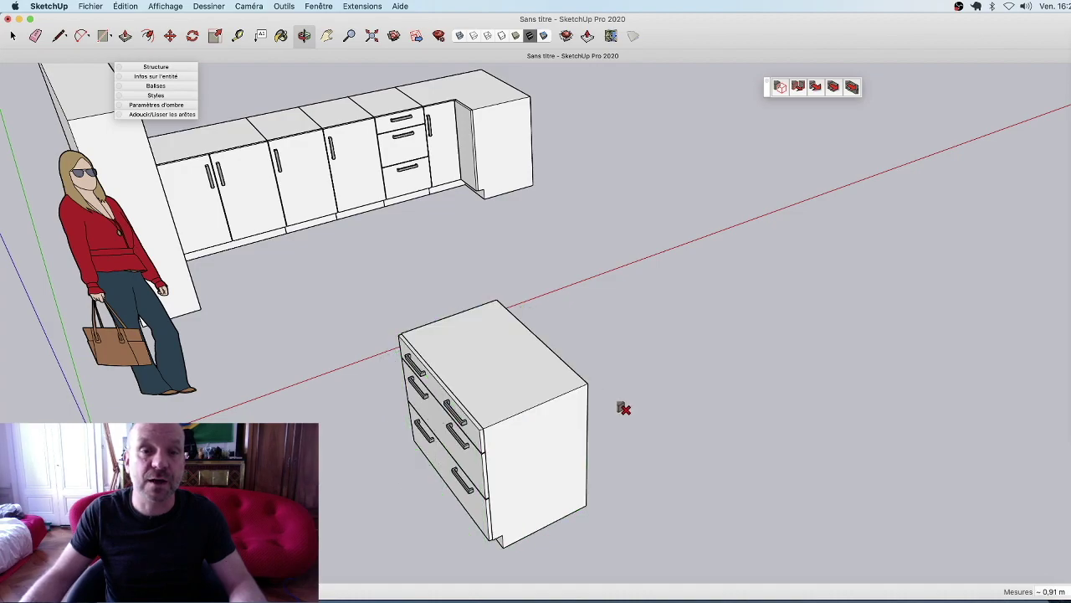
scroll(669, 376, down, 3)
scroll(687, 423, down, 3)
scroll(737, 493, down, 1)
scroll(757, 506, up, 3)
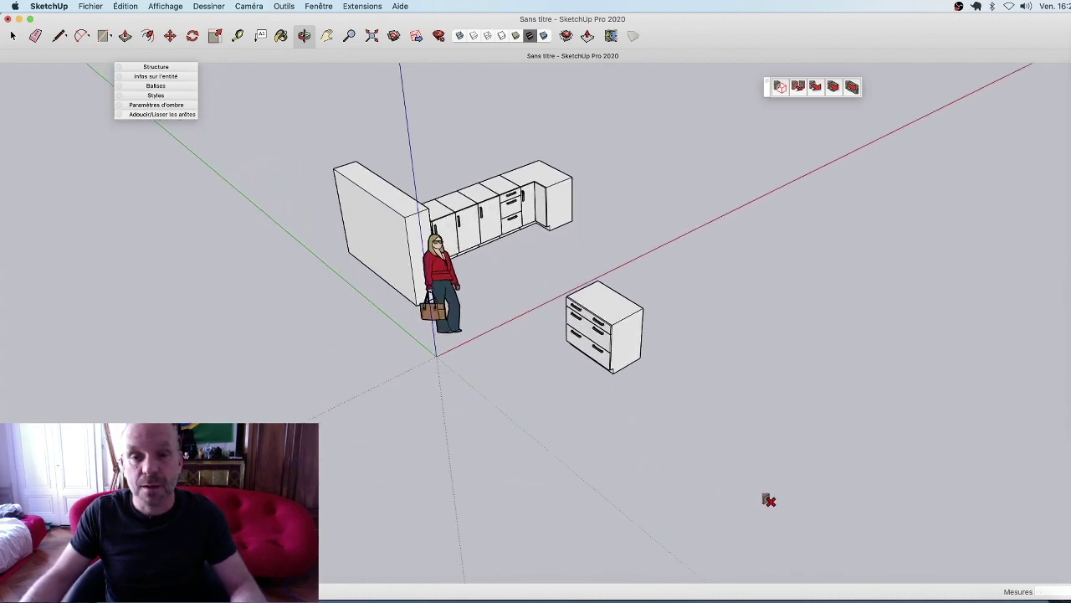
Copy the drawer cabinet beside and in front of it, then lay a row along the green axis.
click(627, 318)
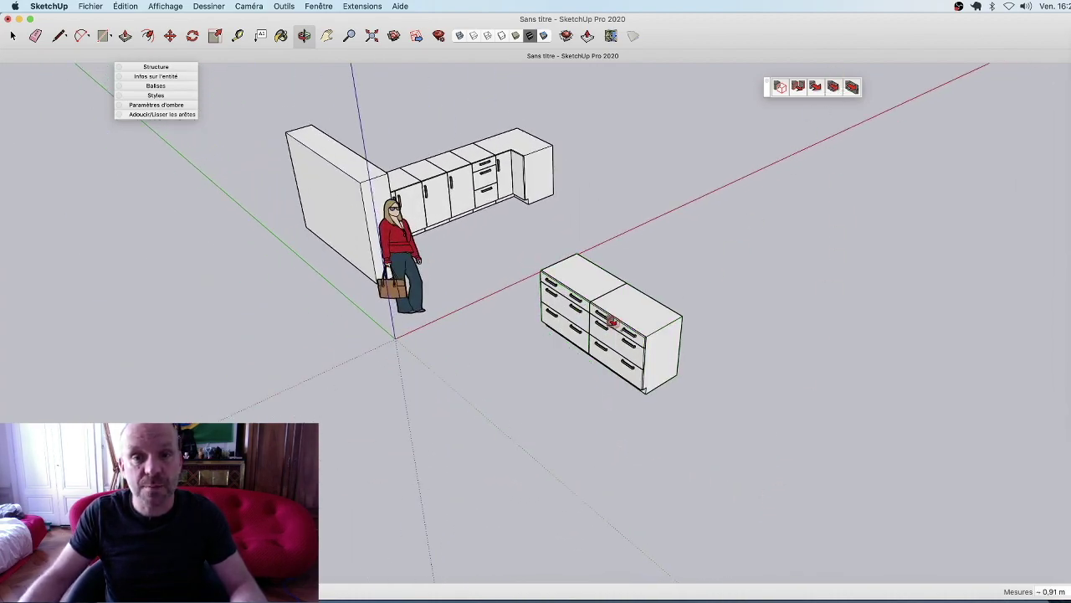
click(611, 378)
click(585, 400)
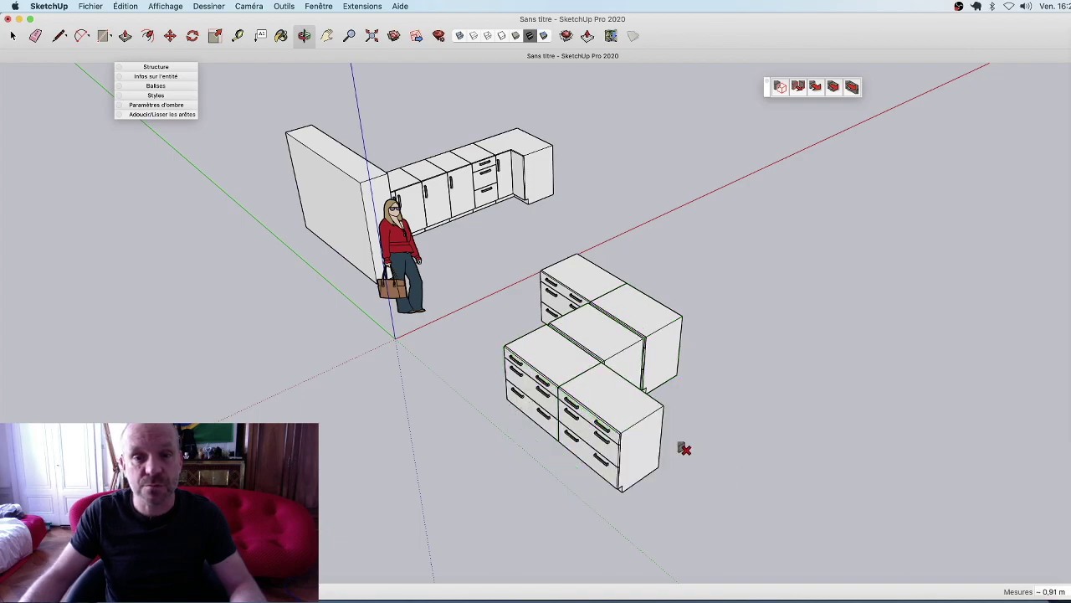
scroll(636, 376, down, 3)
scroll(585, 277, down, 1)
scroll(756, 146, up, 2)
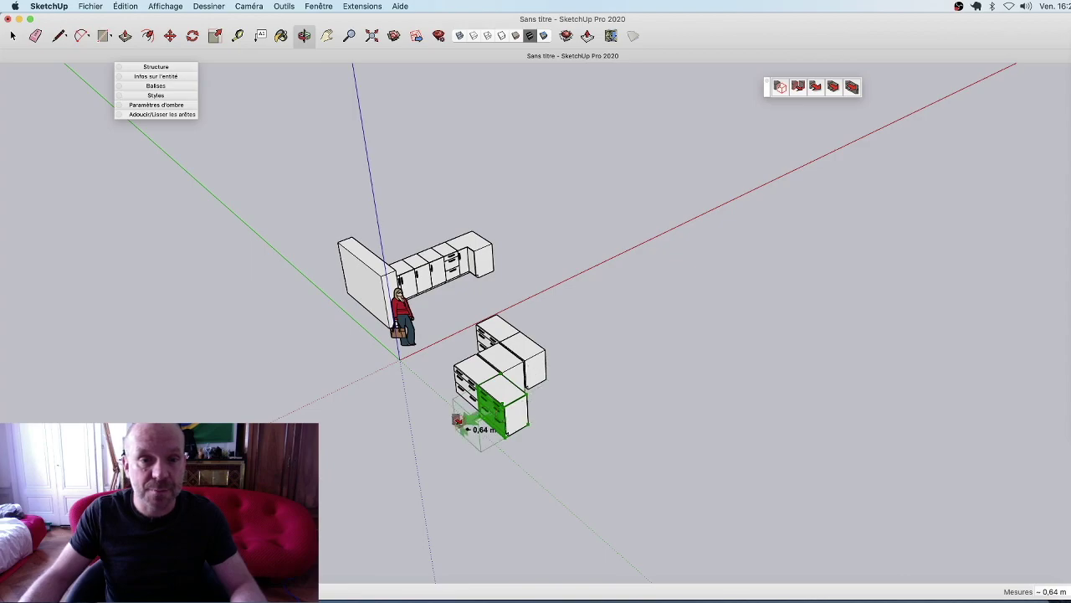
click(330, 490)
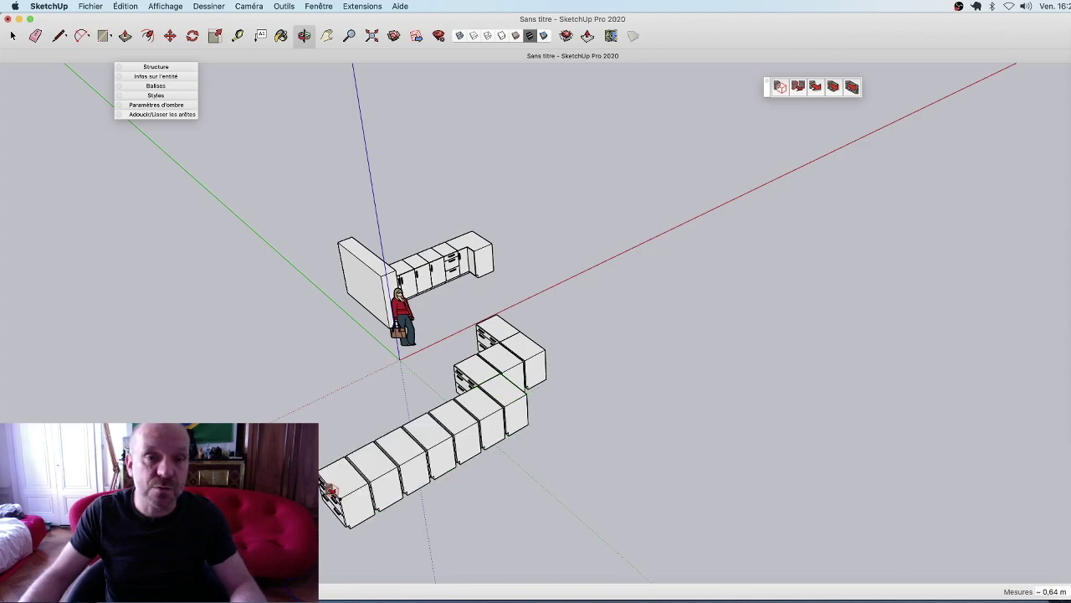
middle_drag(469, 469, 619, 419)
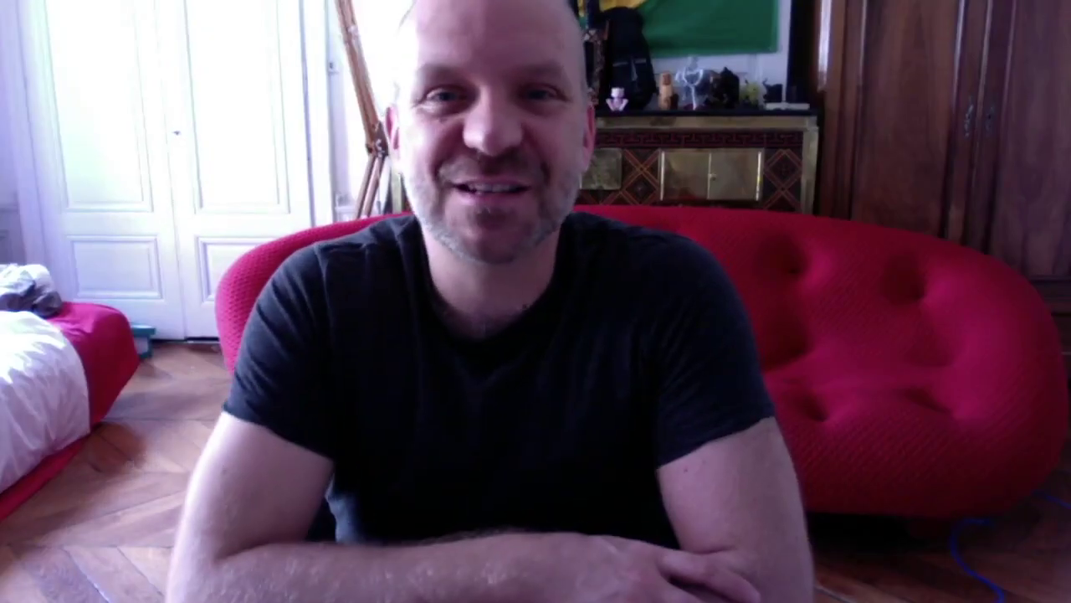